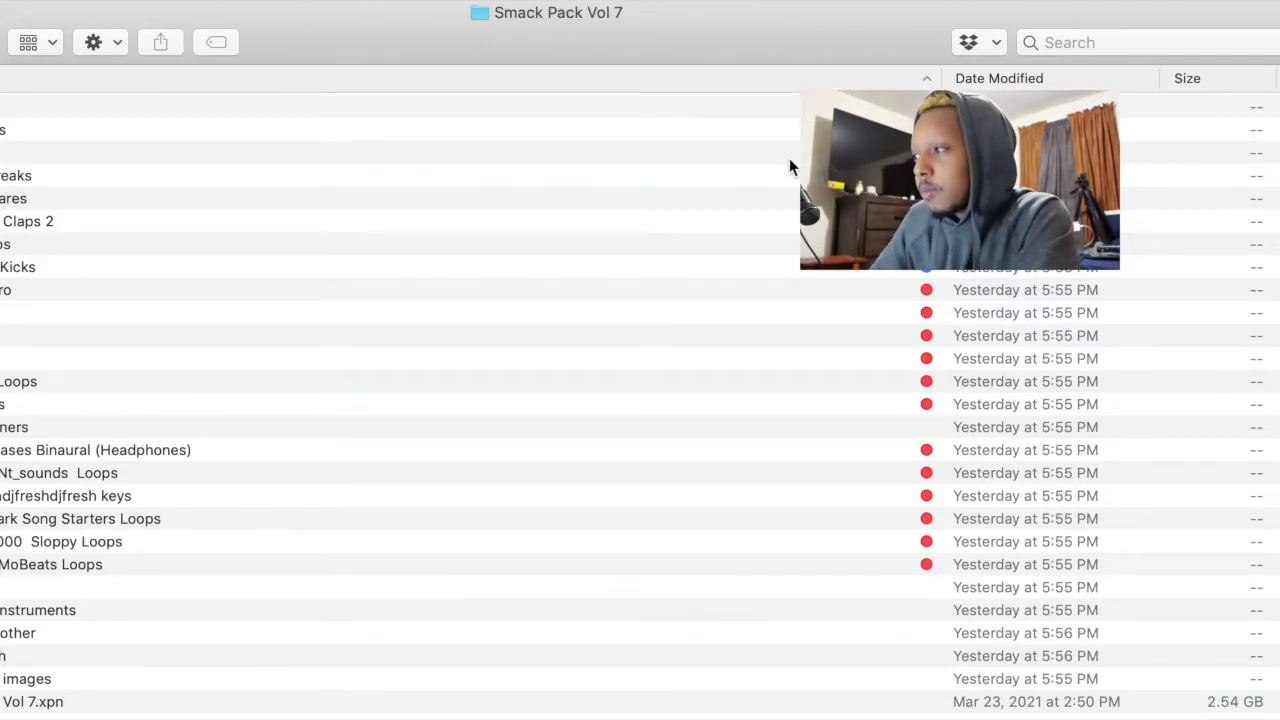
scroll(684, 386, down, 1)
scroll(684, 387, up, 1)
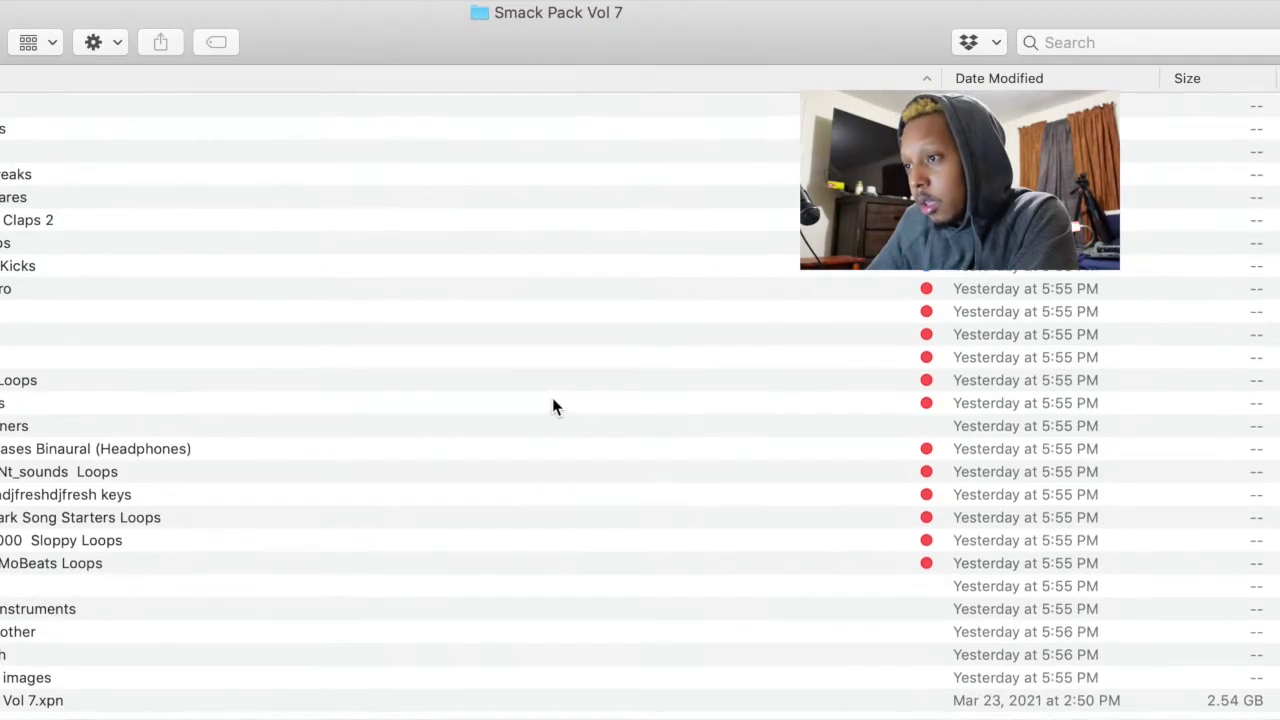
scroll(640, 400, down, 5)
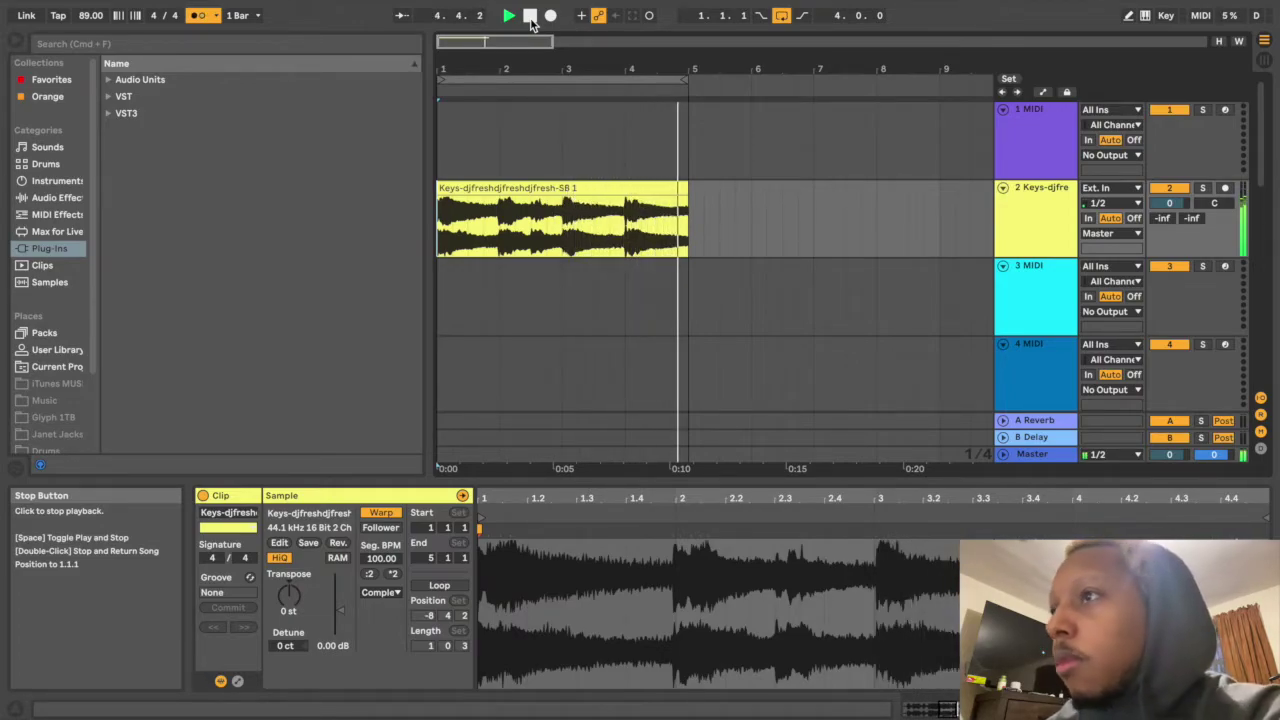
Transpose the Keys-djfreshdjfreshdjfresh-SB 1 clip to 2 st and play back the loop.
click(508, 15)
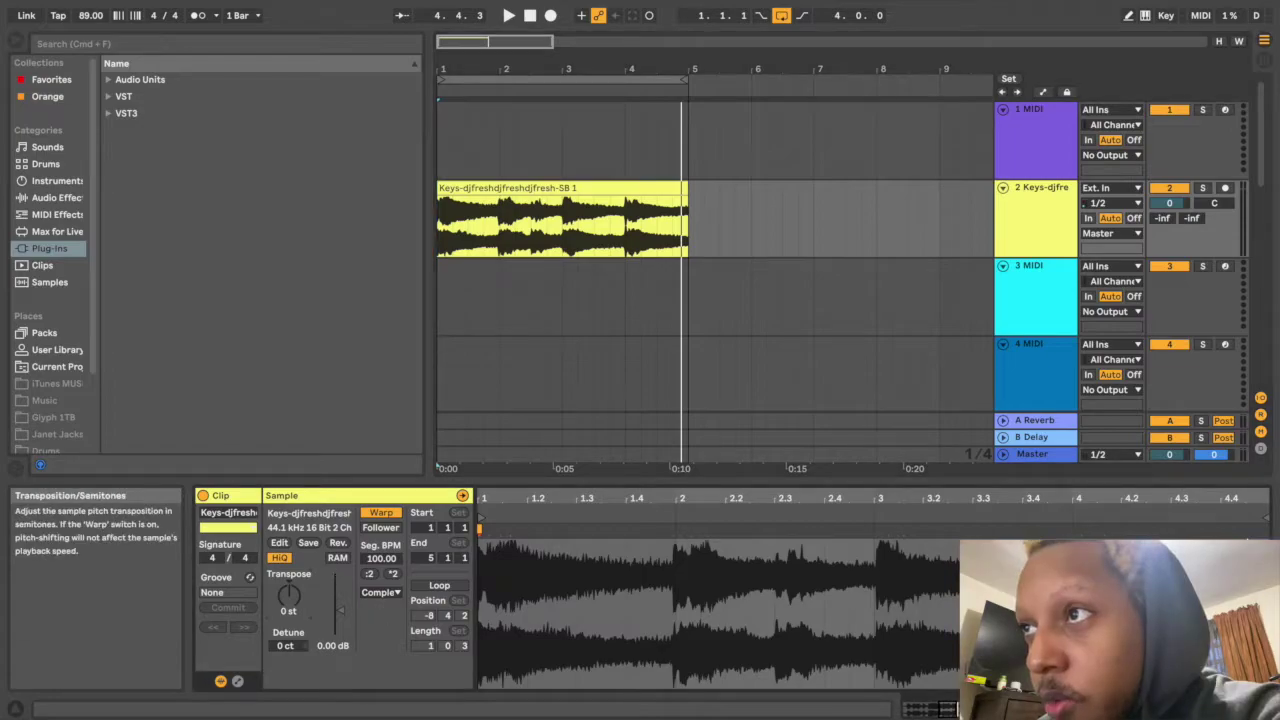
click(530, 15)
key(space)
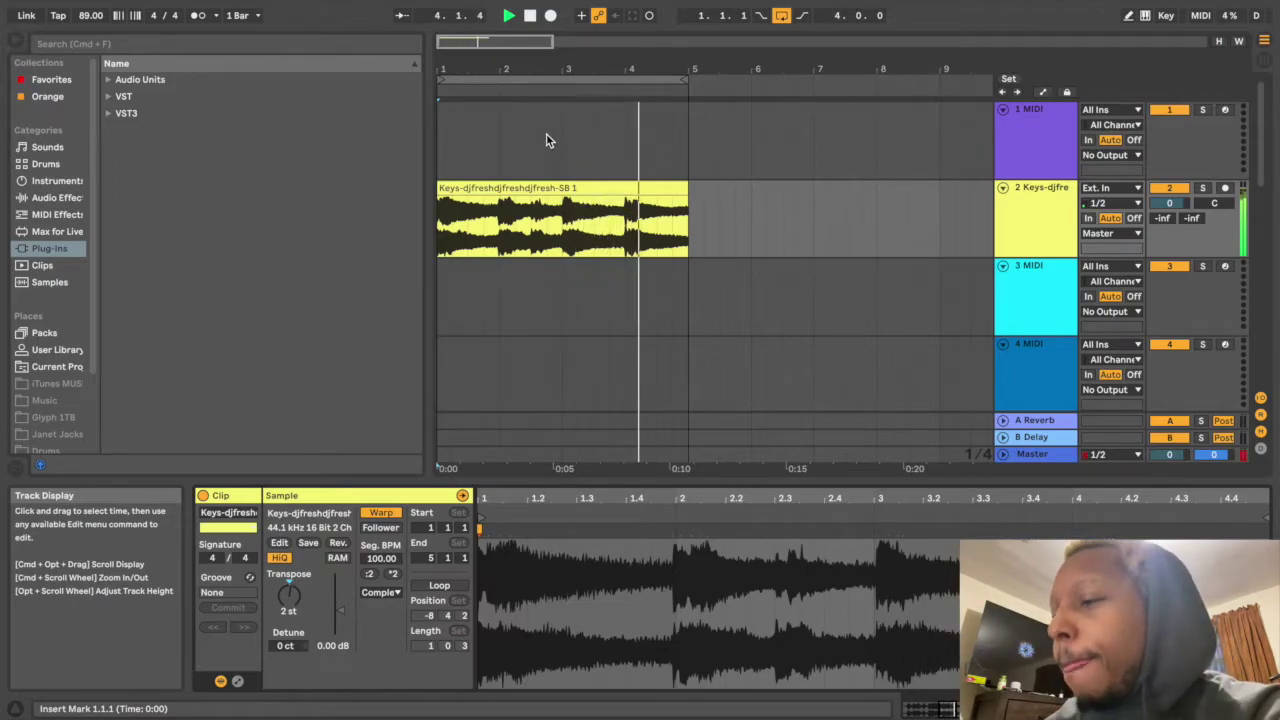
key(space)
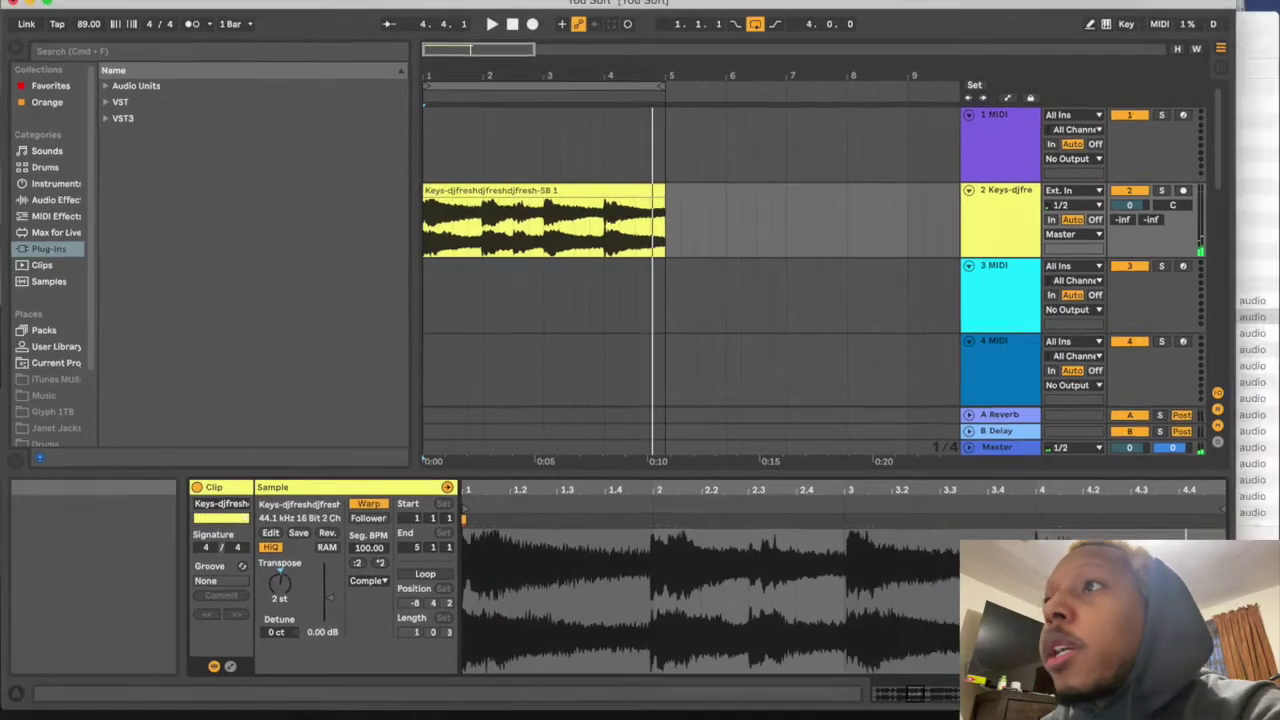
Switch to Finder and preview Drum-Texture-Loop-SB 6.wav and Drum-Texture-Loop-SB 7.wav in the Texture Loops folder.
key(ctrl+Up)
click(957, 571)
key(space)
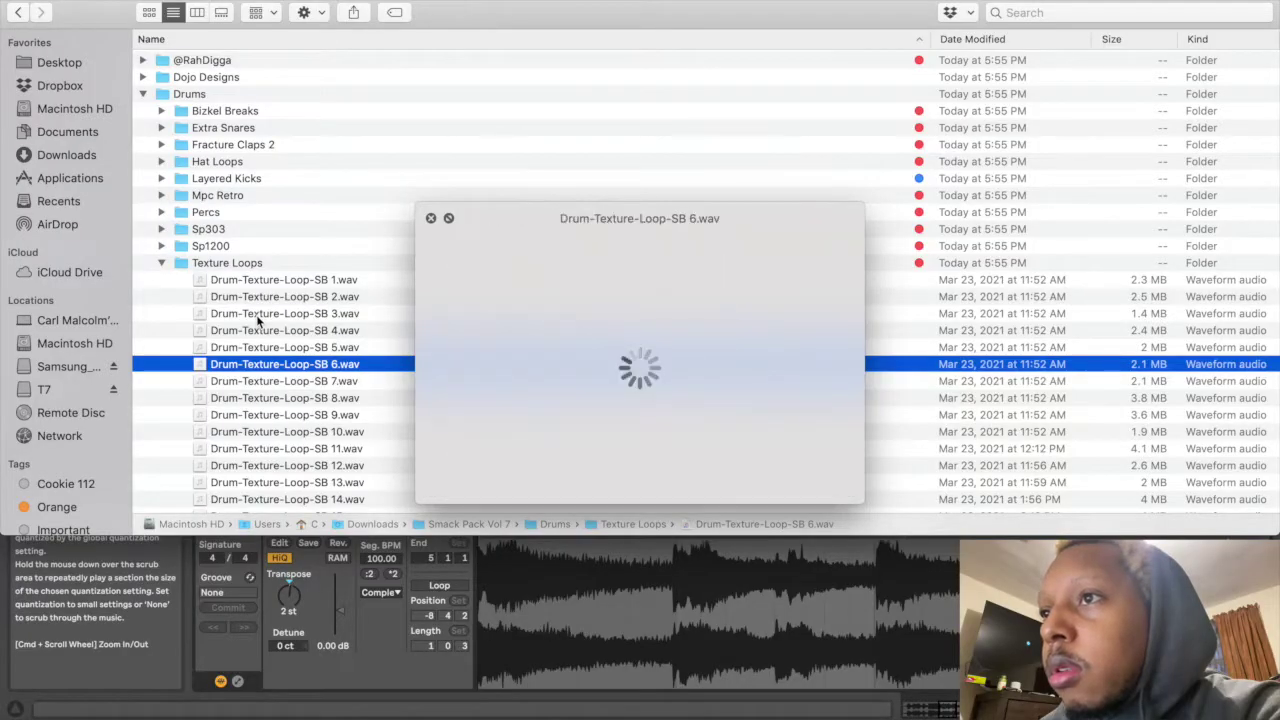
key(Down)
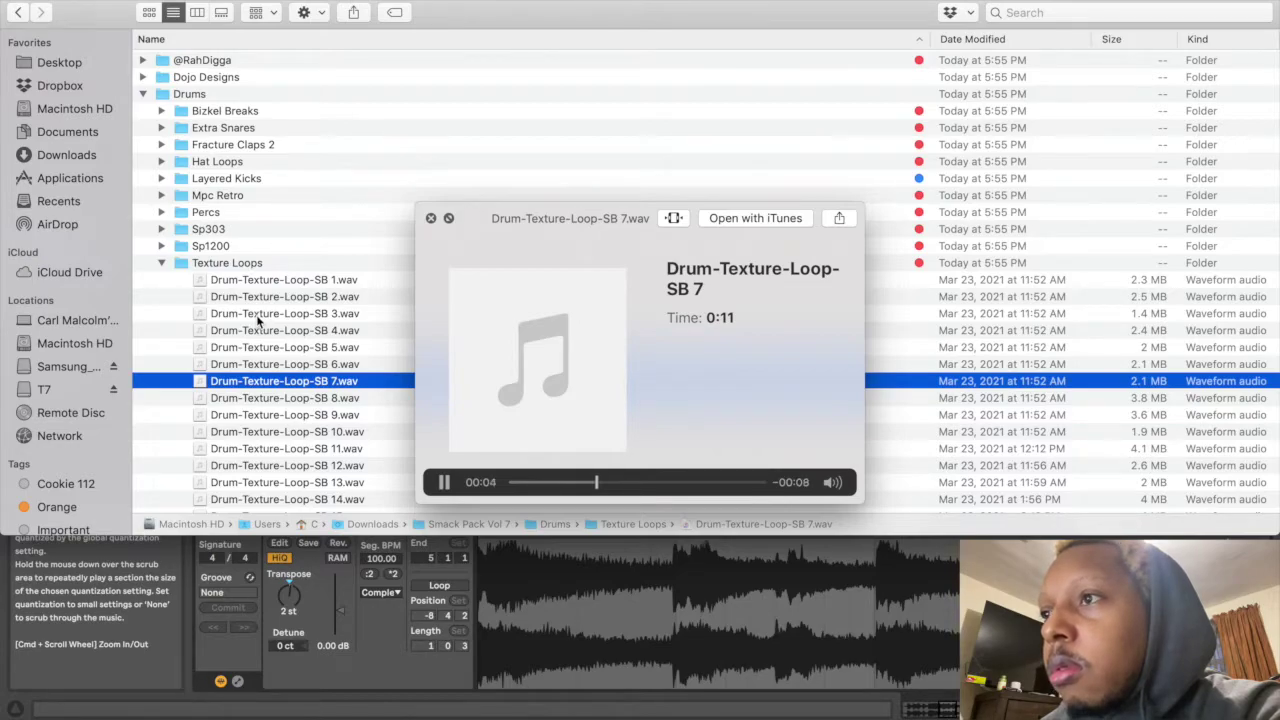
key(space)
Lay Drum-Texture-Loop-SB 7.wav on track 3 beneath the keys clip and set that track's volume to -6.0 dB.
drag(88, 20, 715, 3)
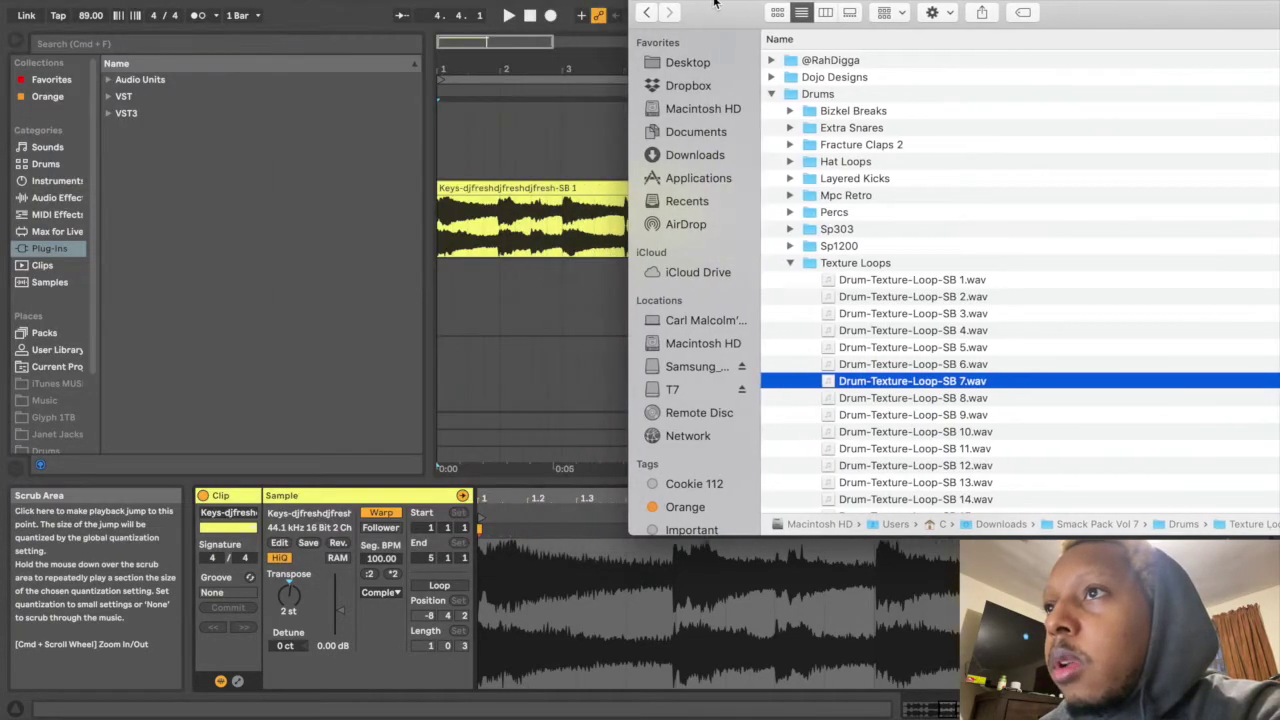
drag(833, 387, 505, 269)
click(508, 15)
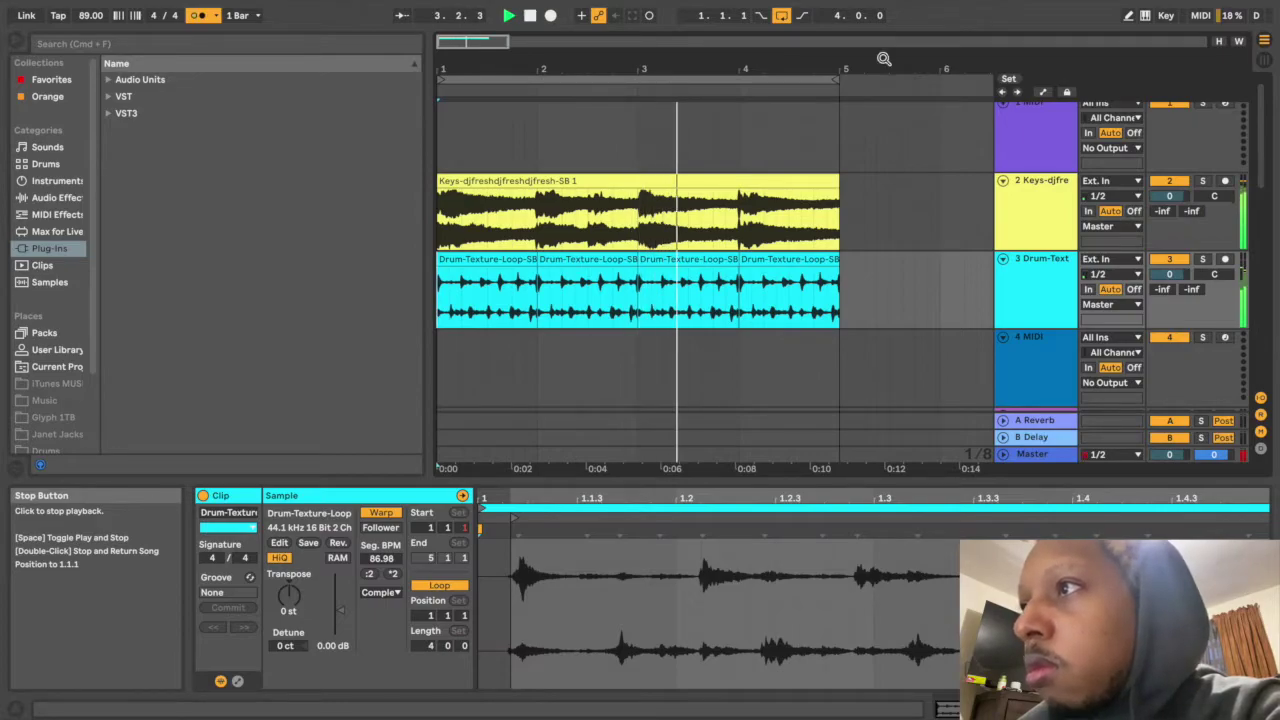
drag(1167, 276, 1167, 292)
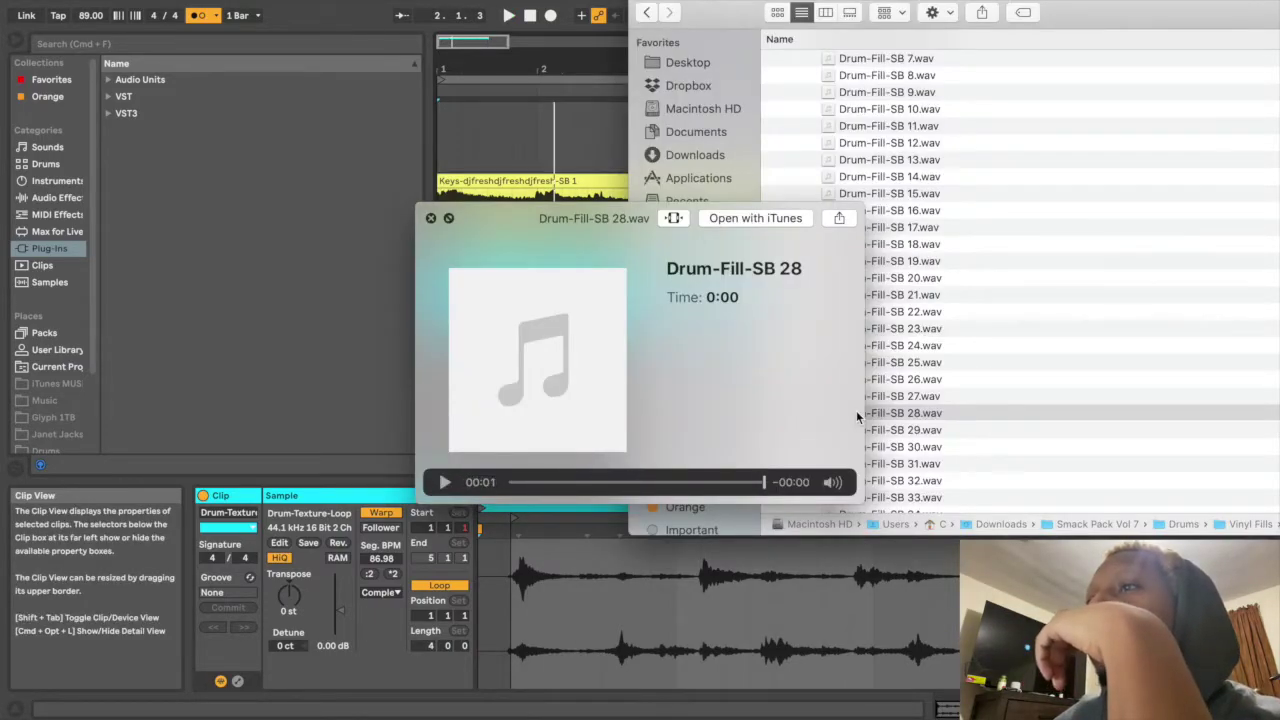
Add Drum-Fill-SB 28.wav to track 4 at beat 4 of bar 8 and duplicate its hits into a four-hit fill.
key(space)
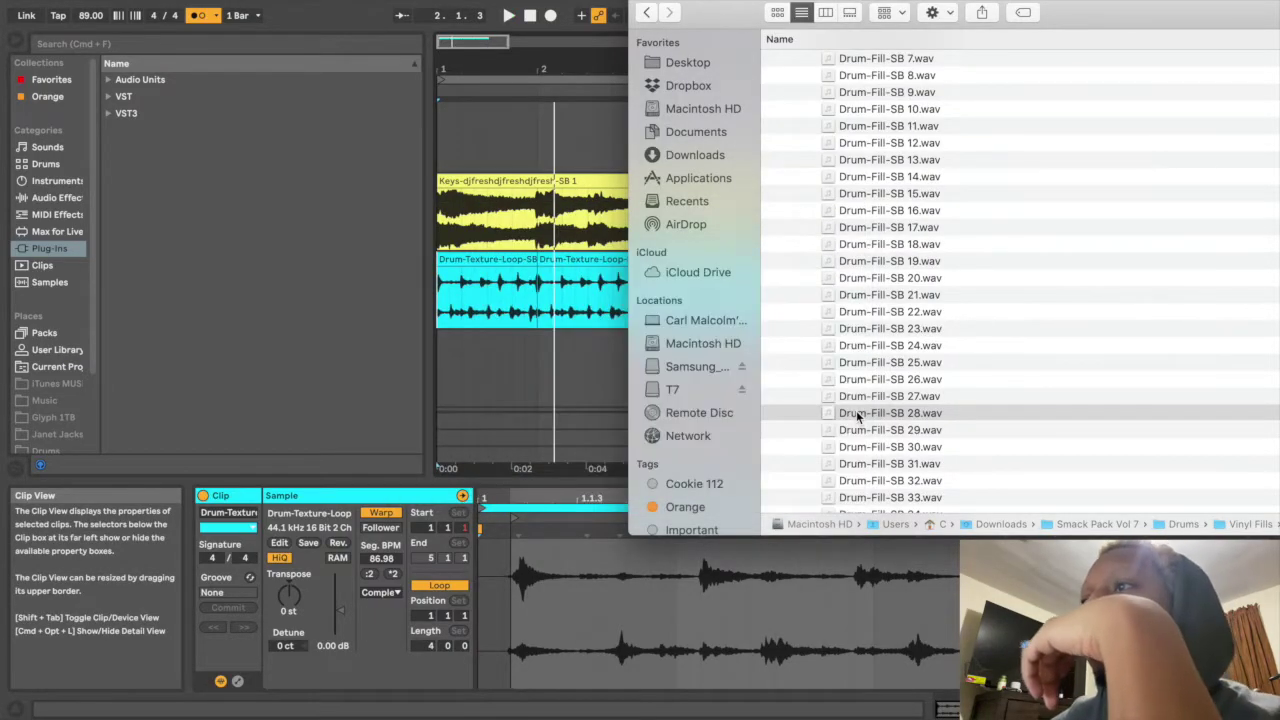
click(801, 415)
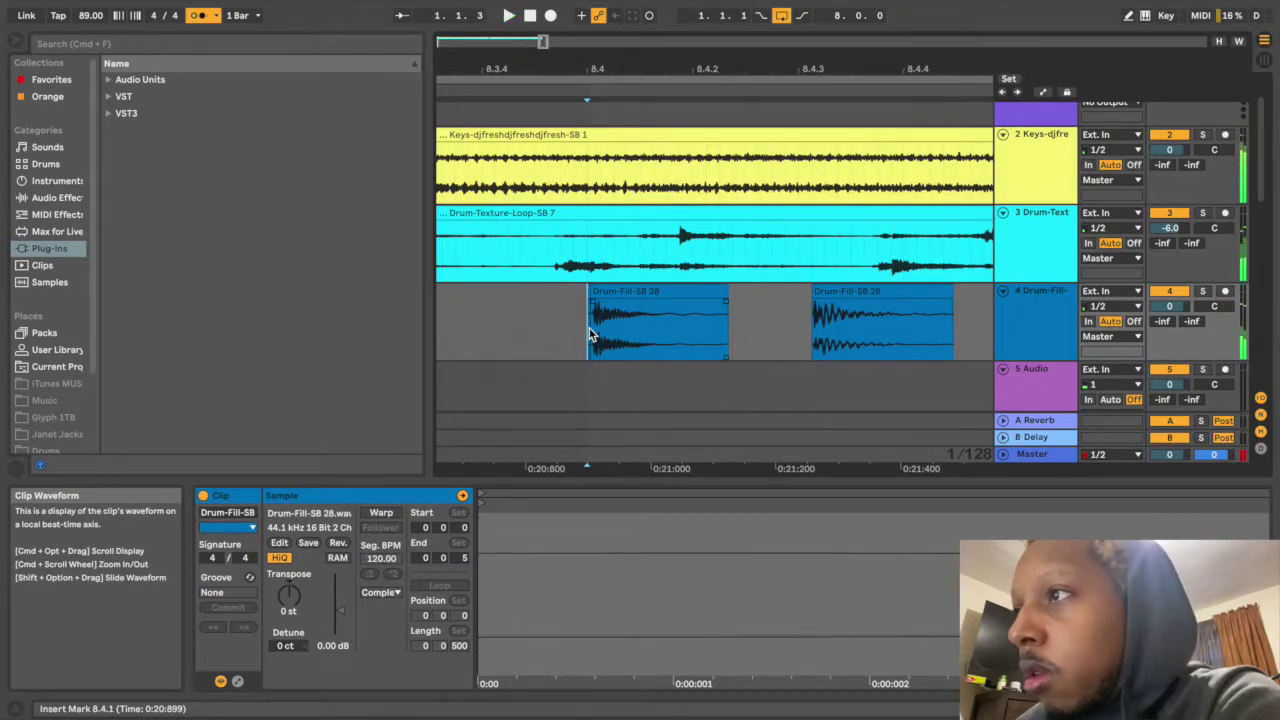
key(space)
click(679, 327)
key(super+d)
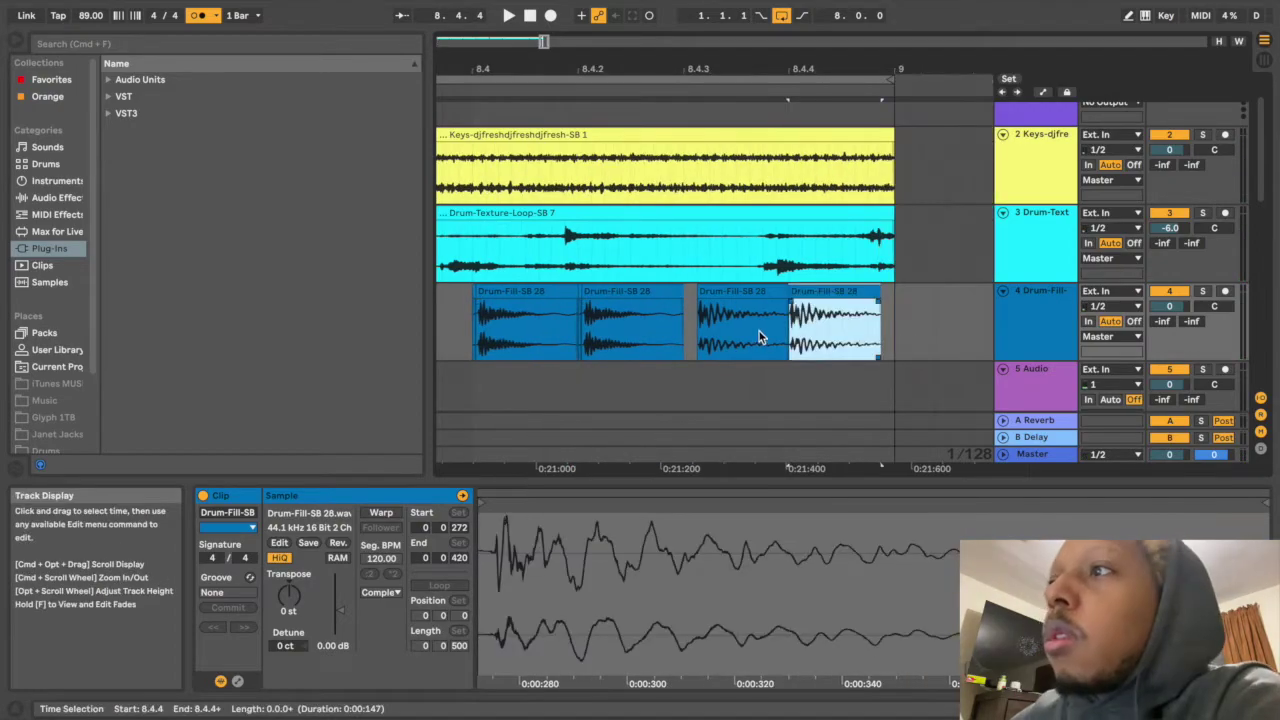
click(464, 309)
key(space)
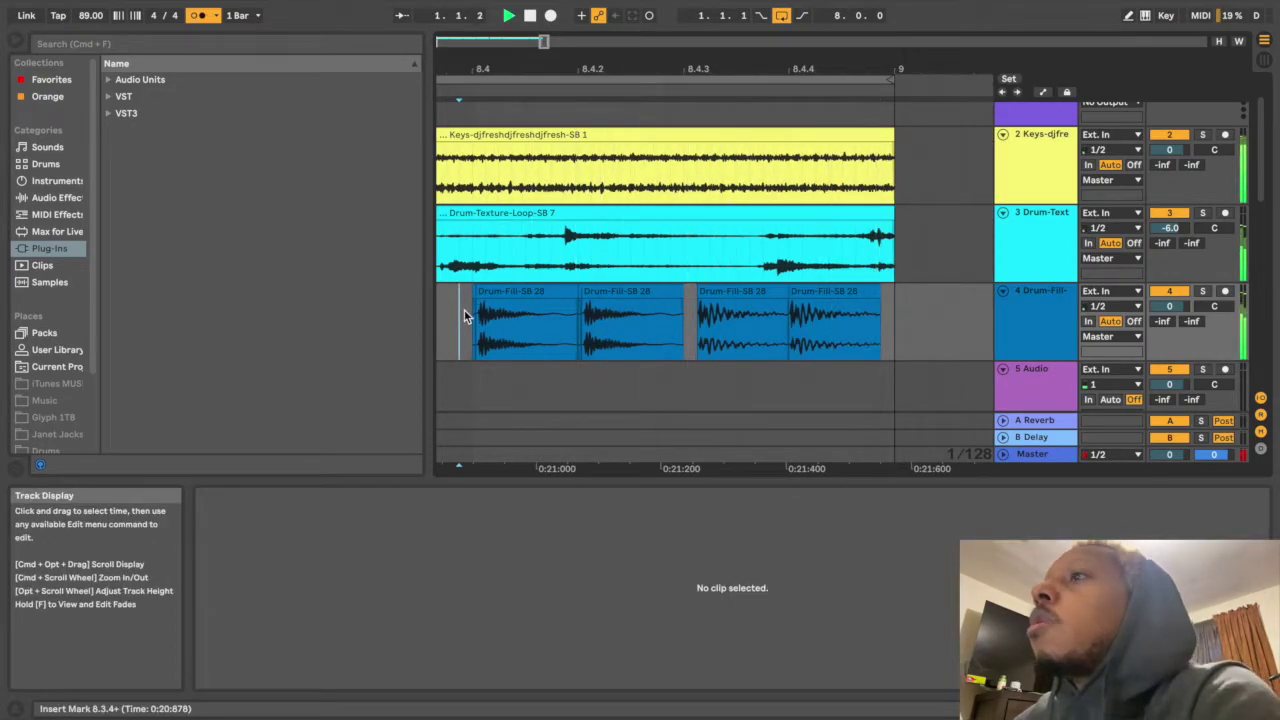
Add the Drum-Snare-SB 17 sample from the Extra Snares folder to track 5 on beat 2 of bar 1.
scroll(467, 190, down, 3)
scroll(467, 190, down, 3)
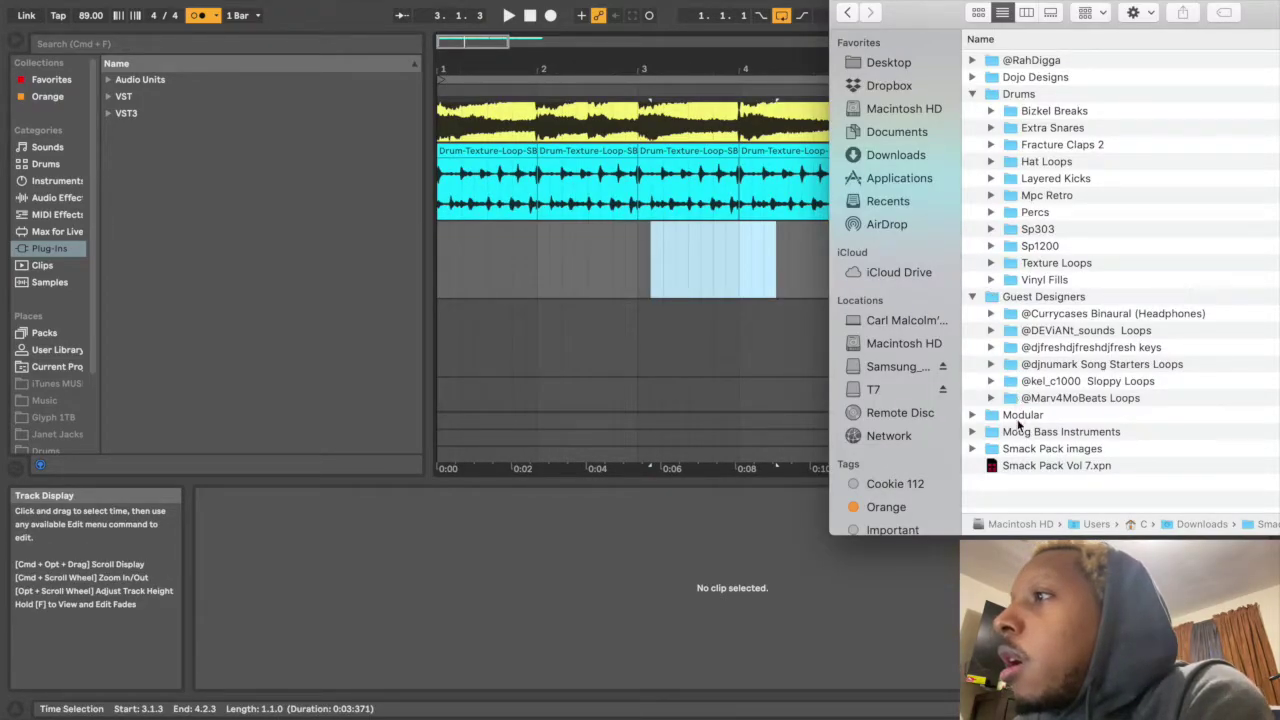
click(990, 128)
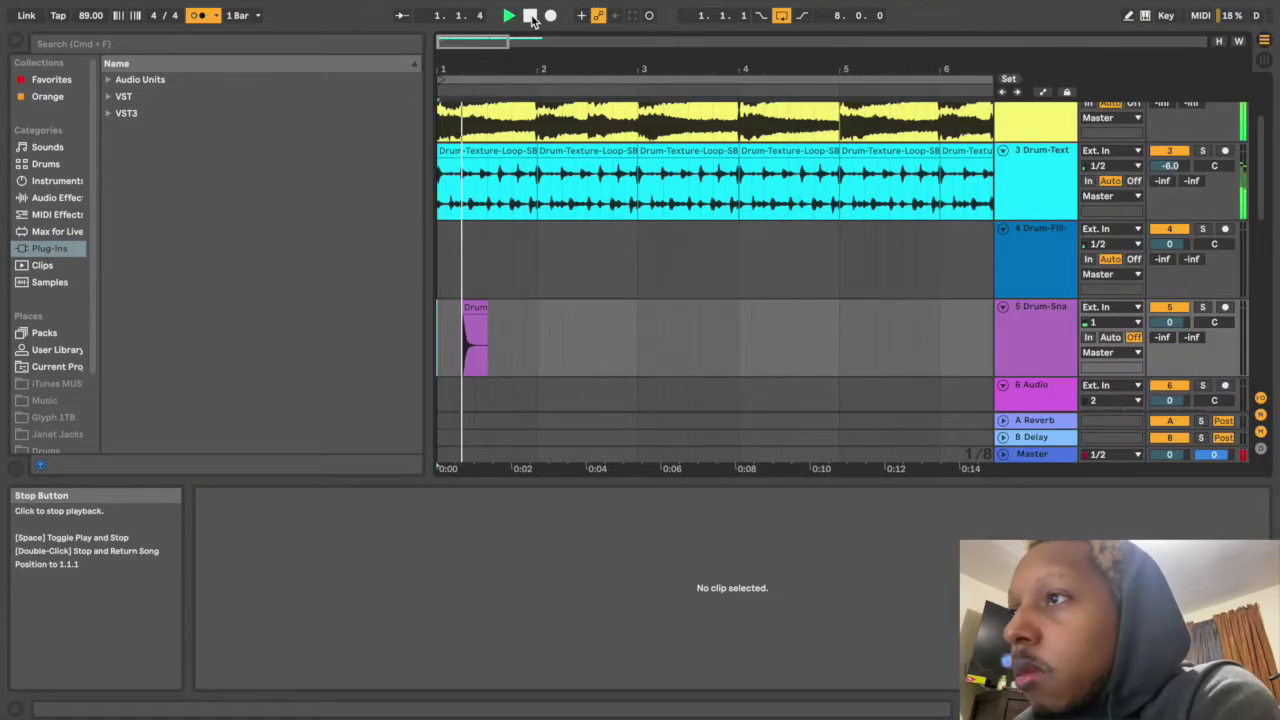
click(531, 16)
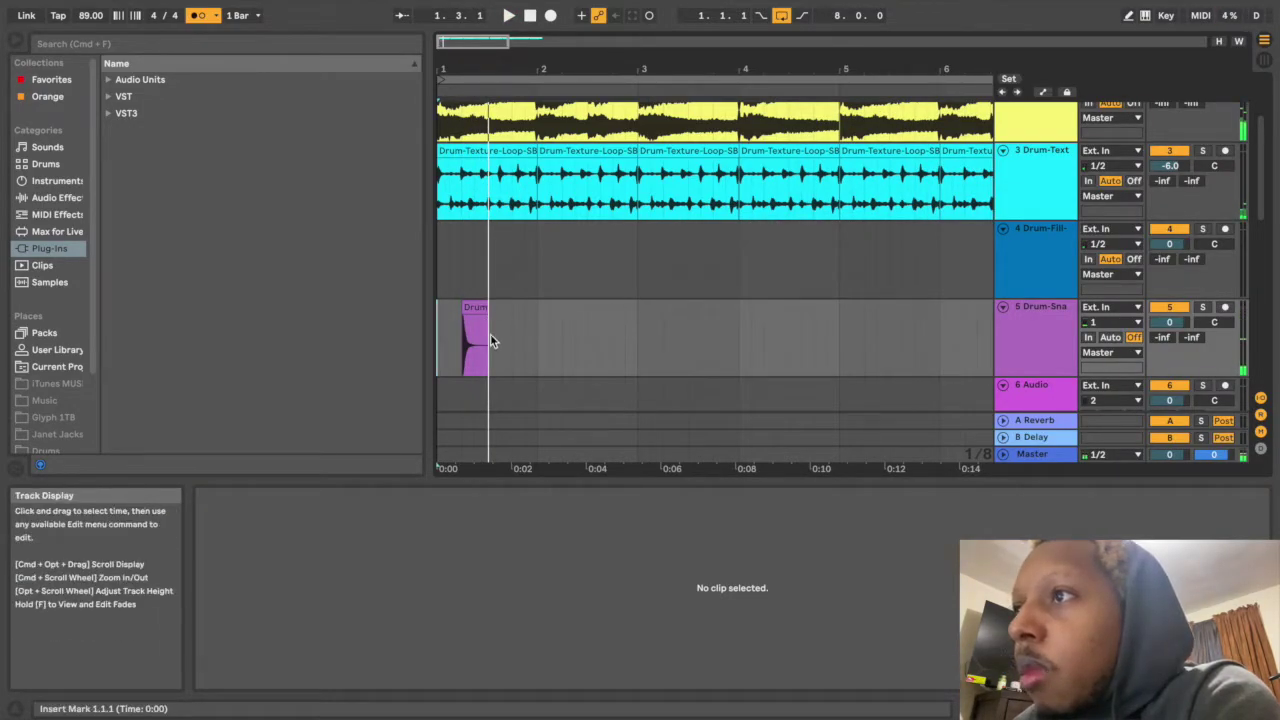
Select the snare with its preceding gap as a half-bar span and duplicate it along track 5 through bar 8.
click(489, 338)
drag(490, 338, 434, 342)
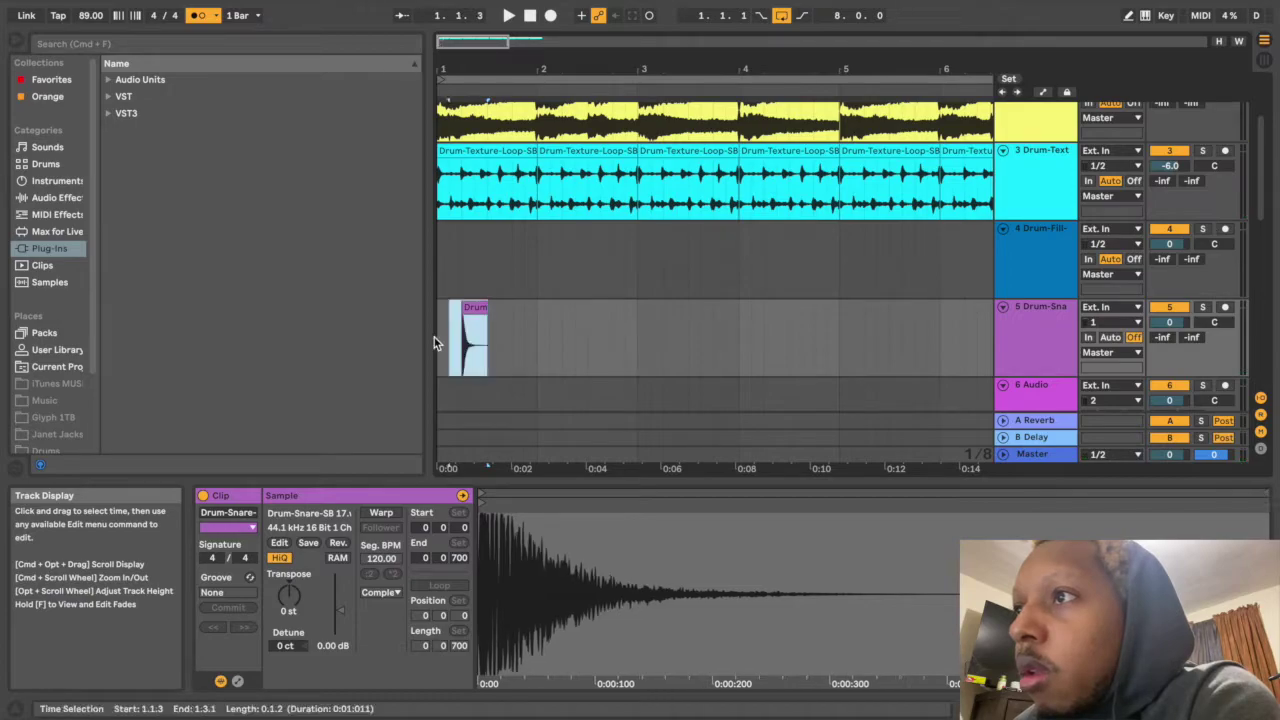
key(super+d)
key(super+d)
key(super+d)
key(super+d)
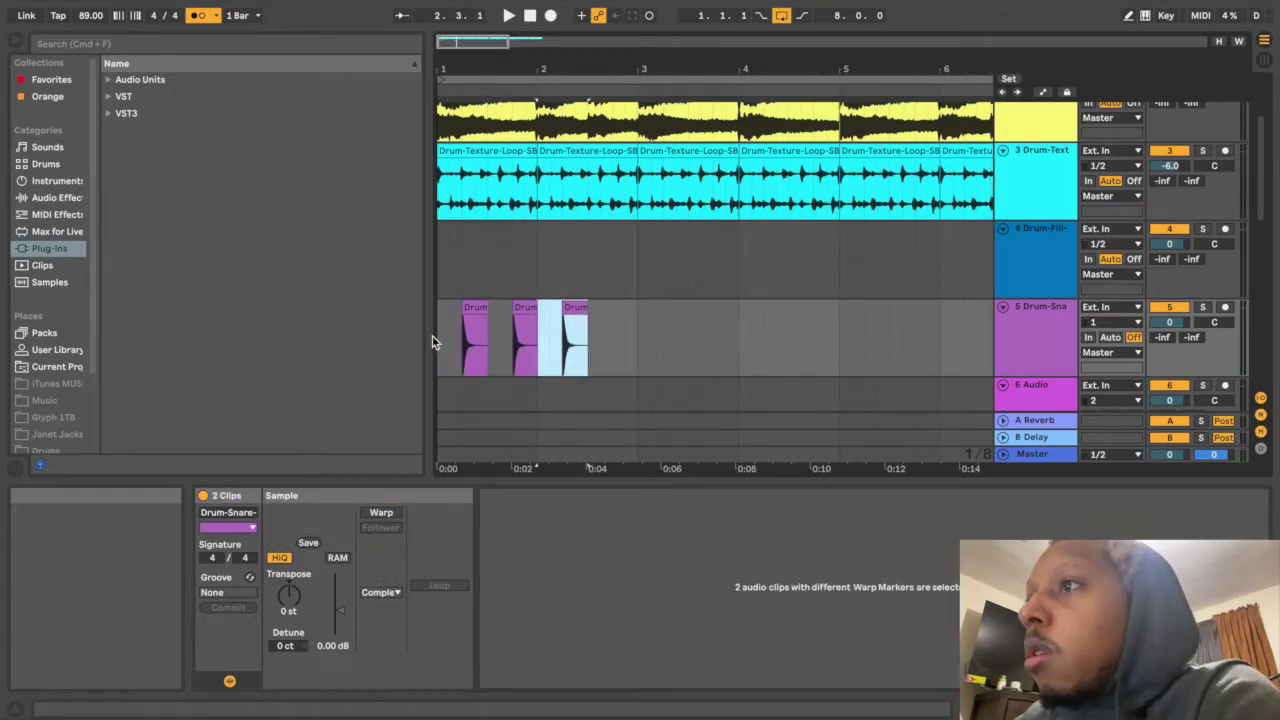
key(super+d)
key(super+d)
key(super+d)
key(super+d)
key(super+d)
key(super+d)
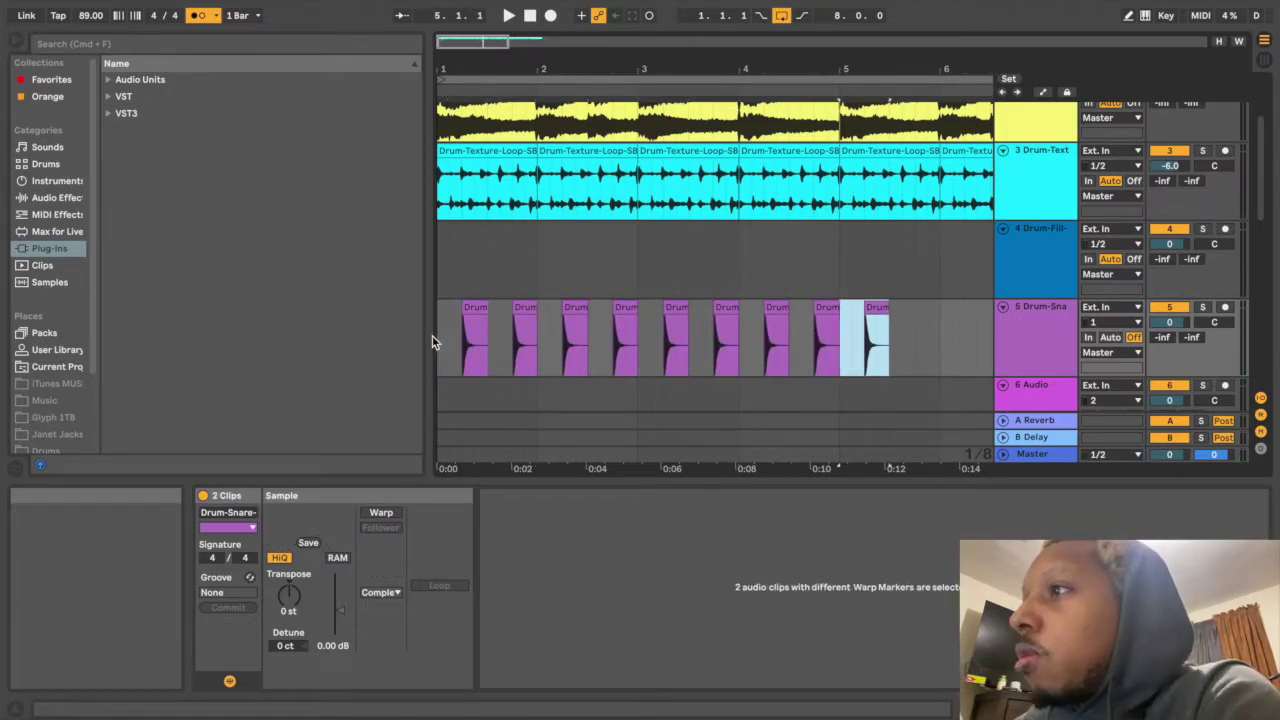
key(super+d)
key(super+d)
key(super+d)
key(super+d)
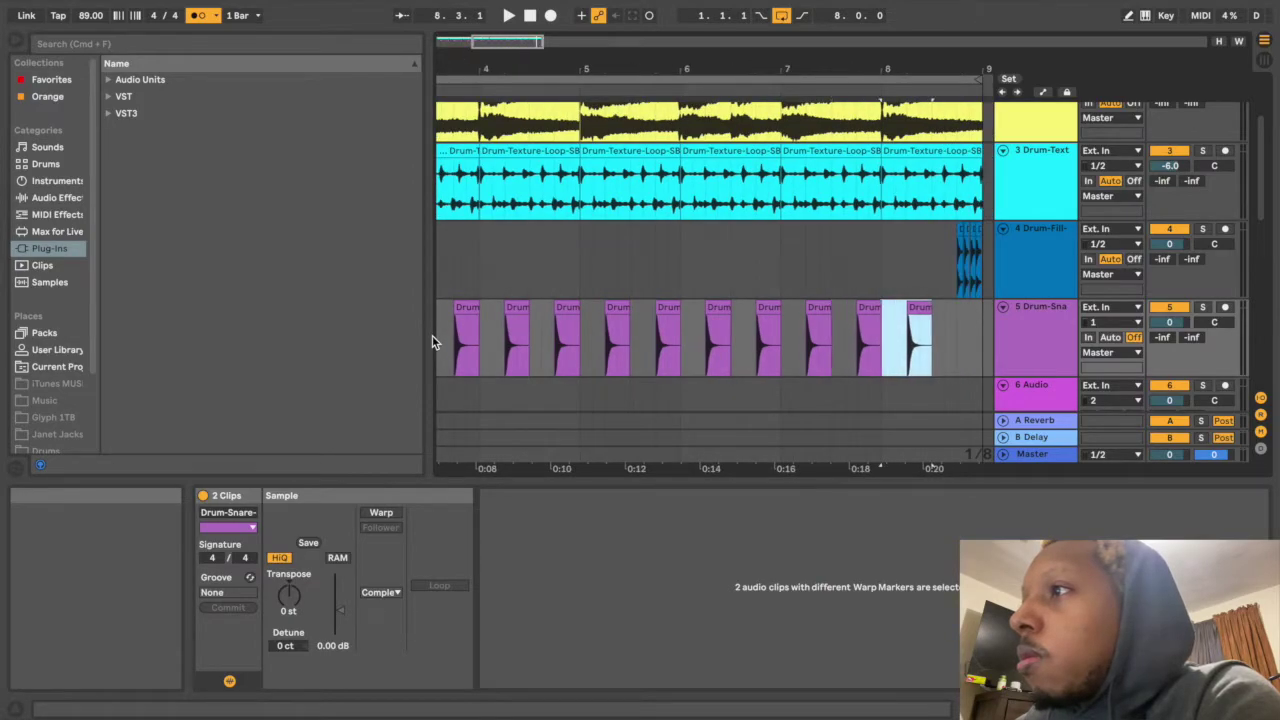
Switch to Finder, open the Bizkel Breaks folder and preview Drum-Break-Bizkel-SB 10.wav.
key(super+Tab)
click(990, 110)
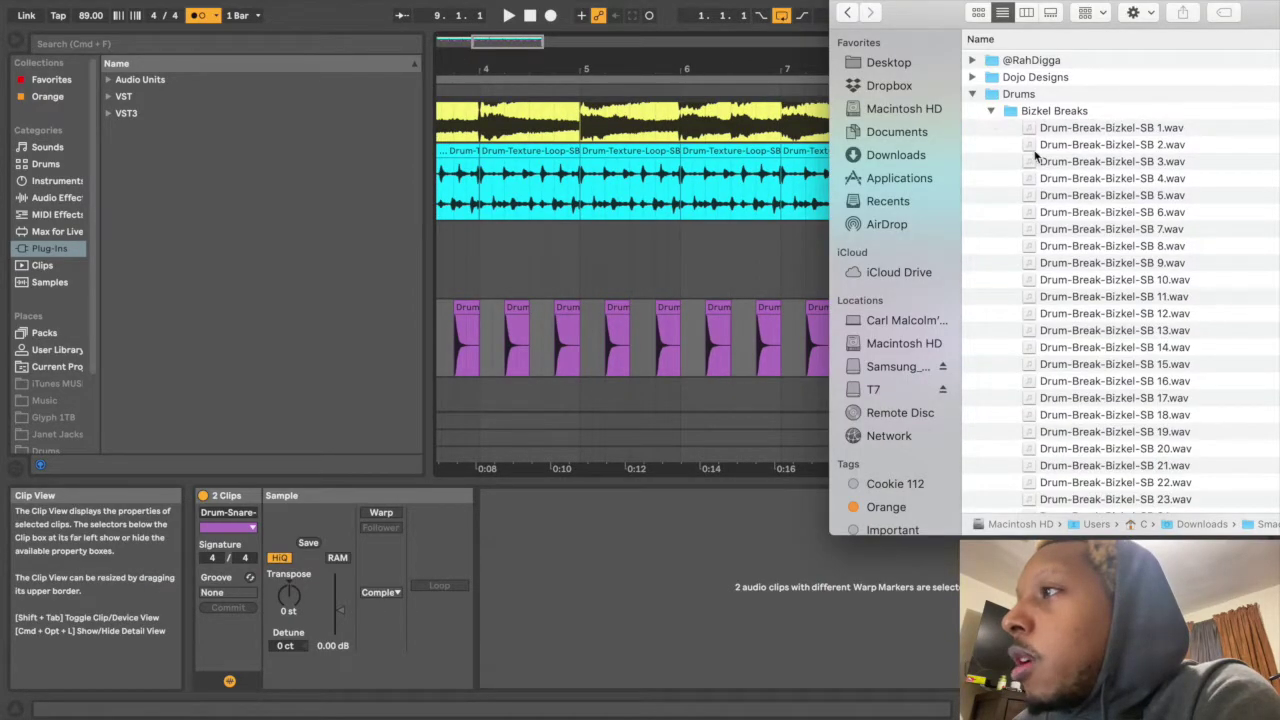
click(1065, 291)
click(1062, 282)
key(space)
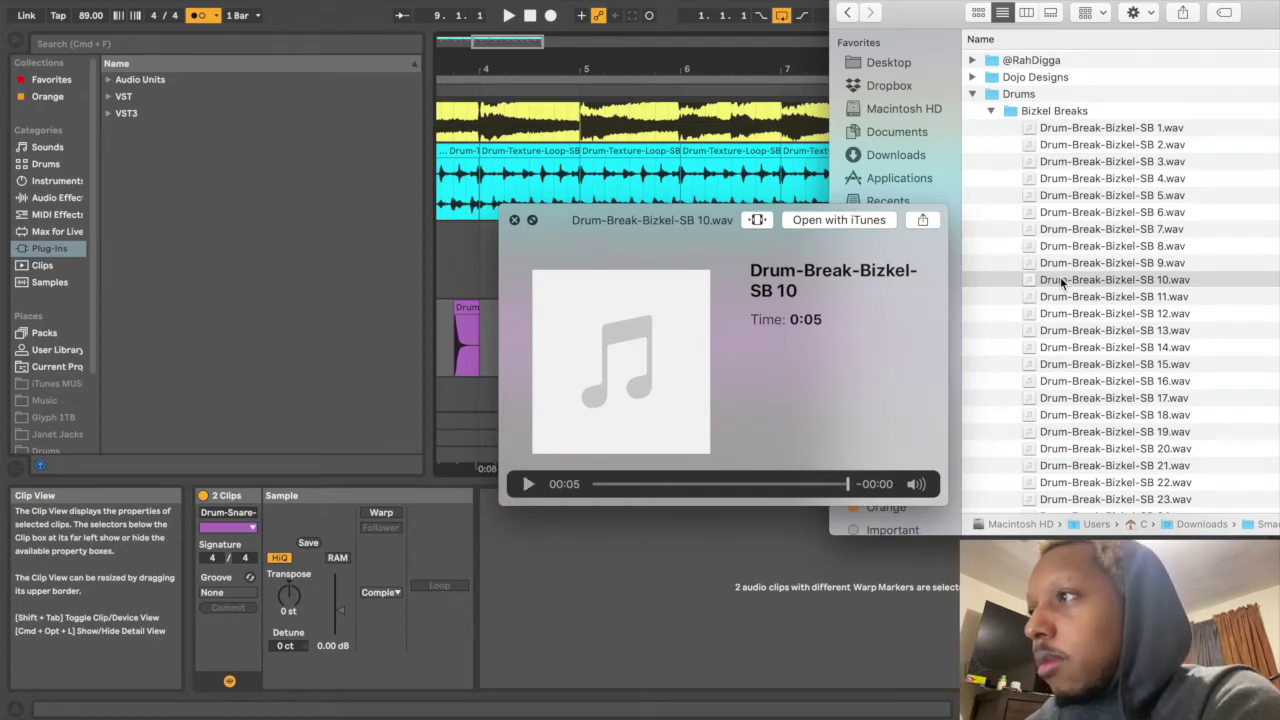
key(space)
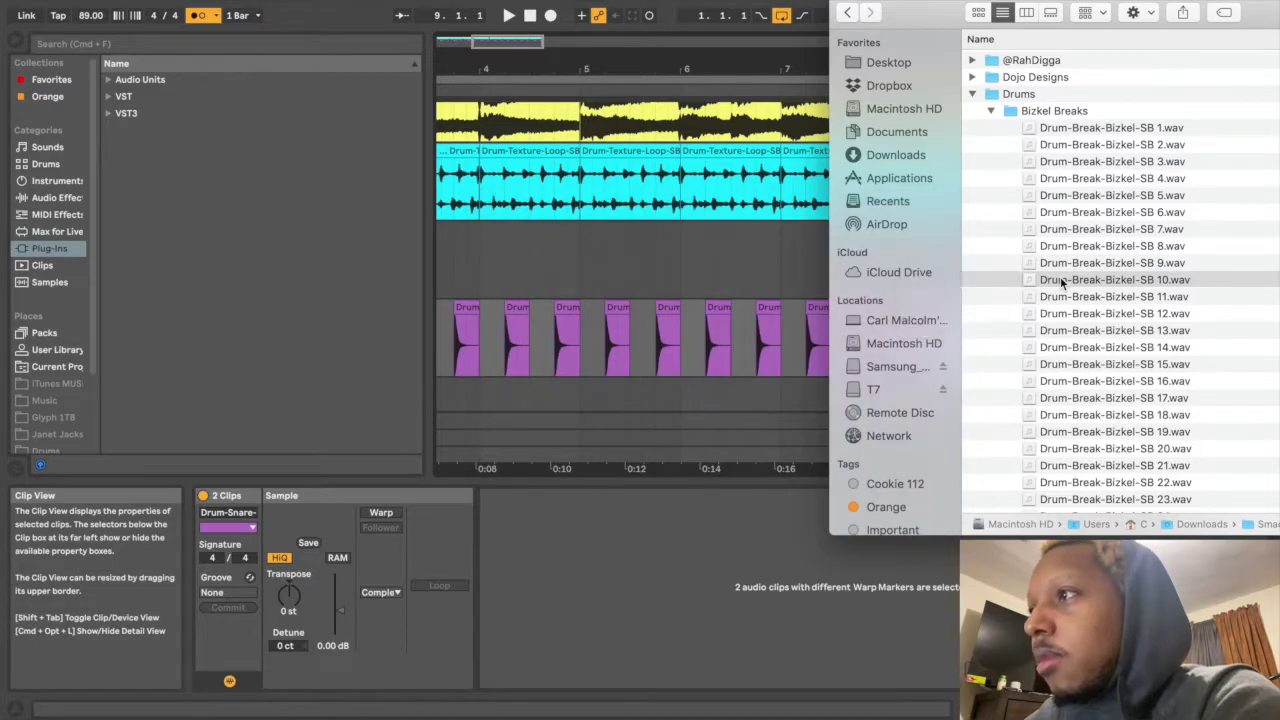
Place Drum-Break-Bizkel-SB 10.wav on track 6 from bar 1 and fill the track with chopped repeats through bar 8.
scroll(715, 297, down, 5)
scroll(738, 301, up, 3)
scroll(738, 301, up, 2)
scroll(744, 300, left, 2)
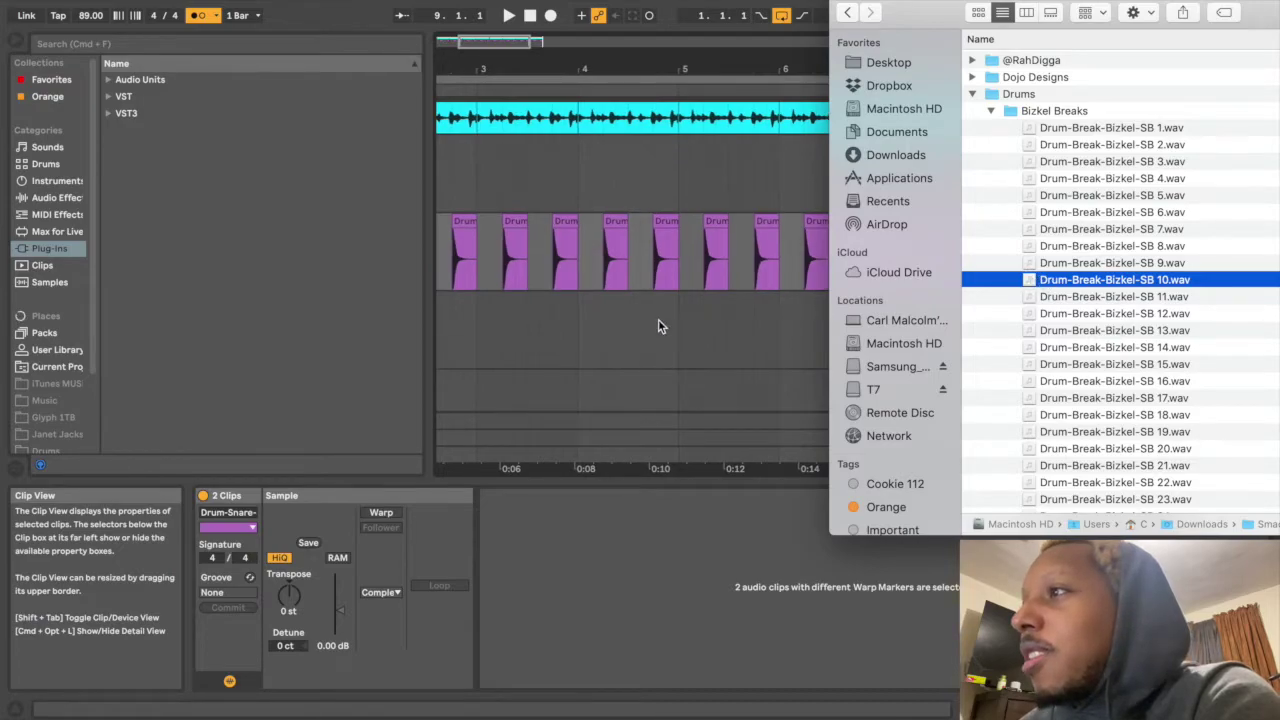
scroll(658, 319, down, 3)
scroll(658, 319, left, 2)
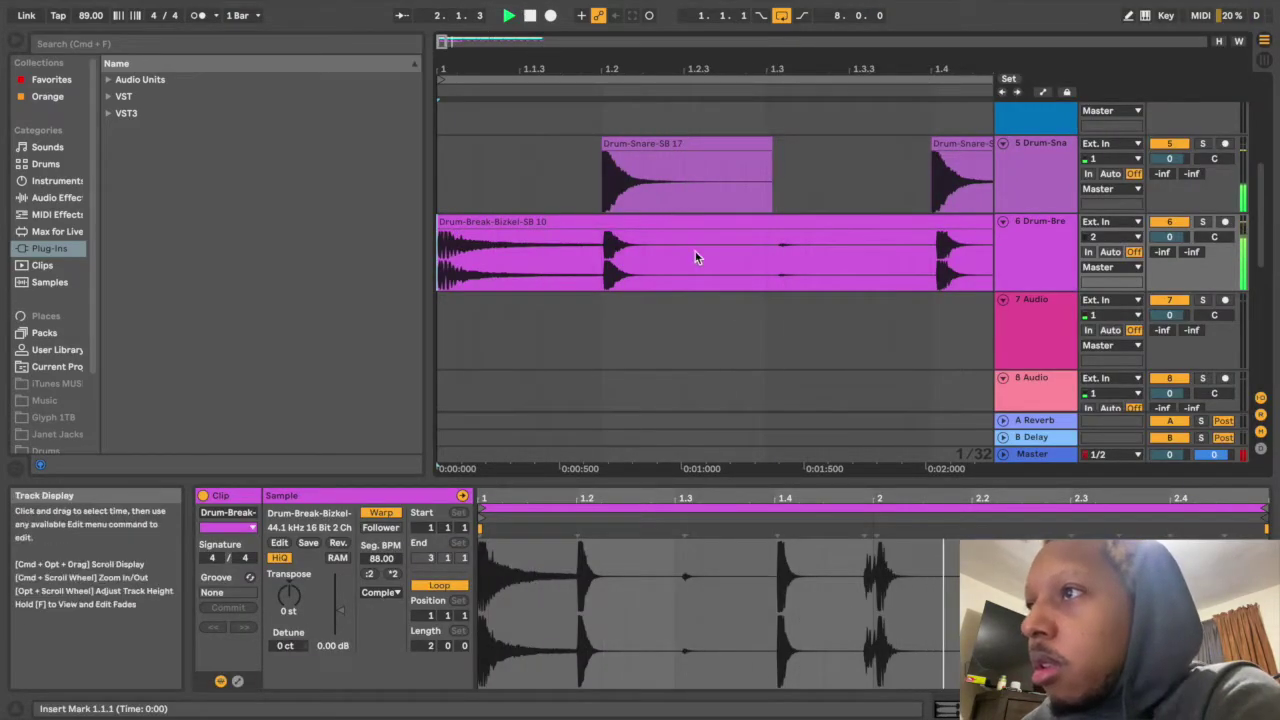
scroll(695, 251, right, 5)
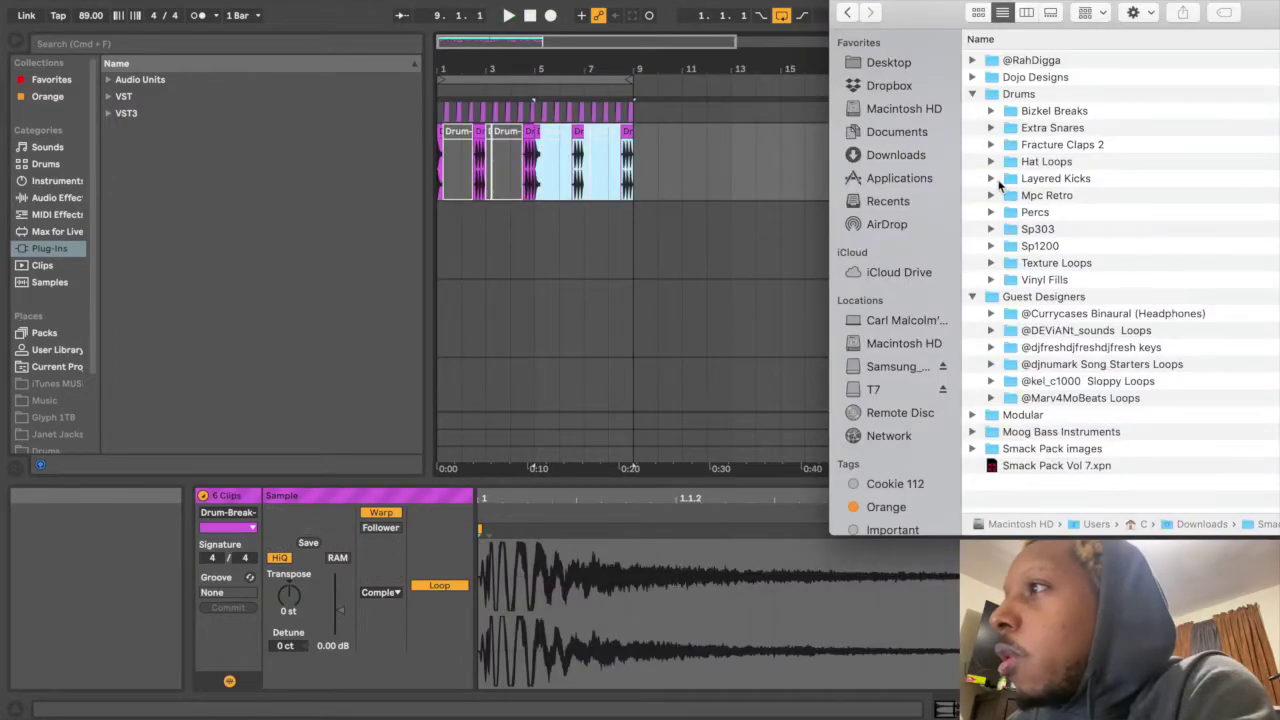
Open the Layered Kicks folder in Finder and preview one of its kick samples.
click(991, 178)
click(1107, 212)
key(space)
key(space)
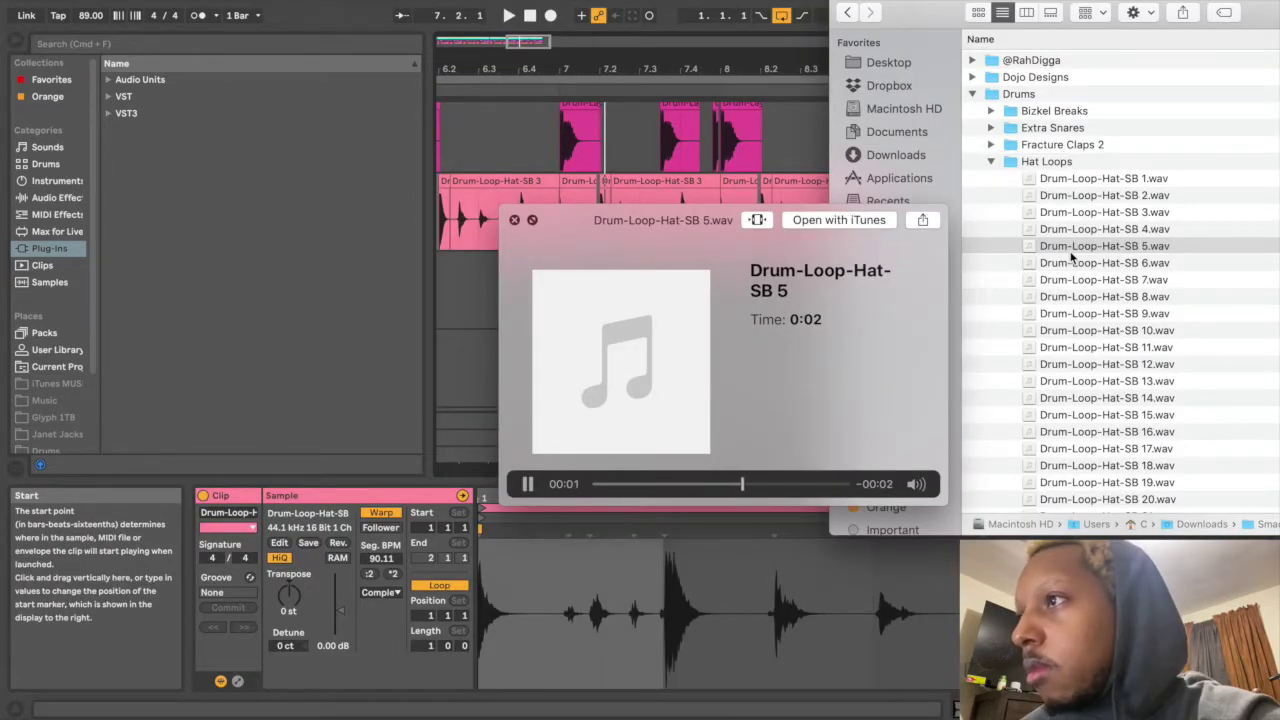
Add Drum-Loop-Hat-SB 5.wav to track 9 and repeat it from bar 1 through bar 8.
key(space)
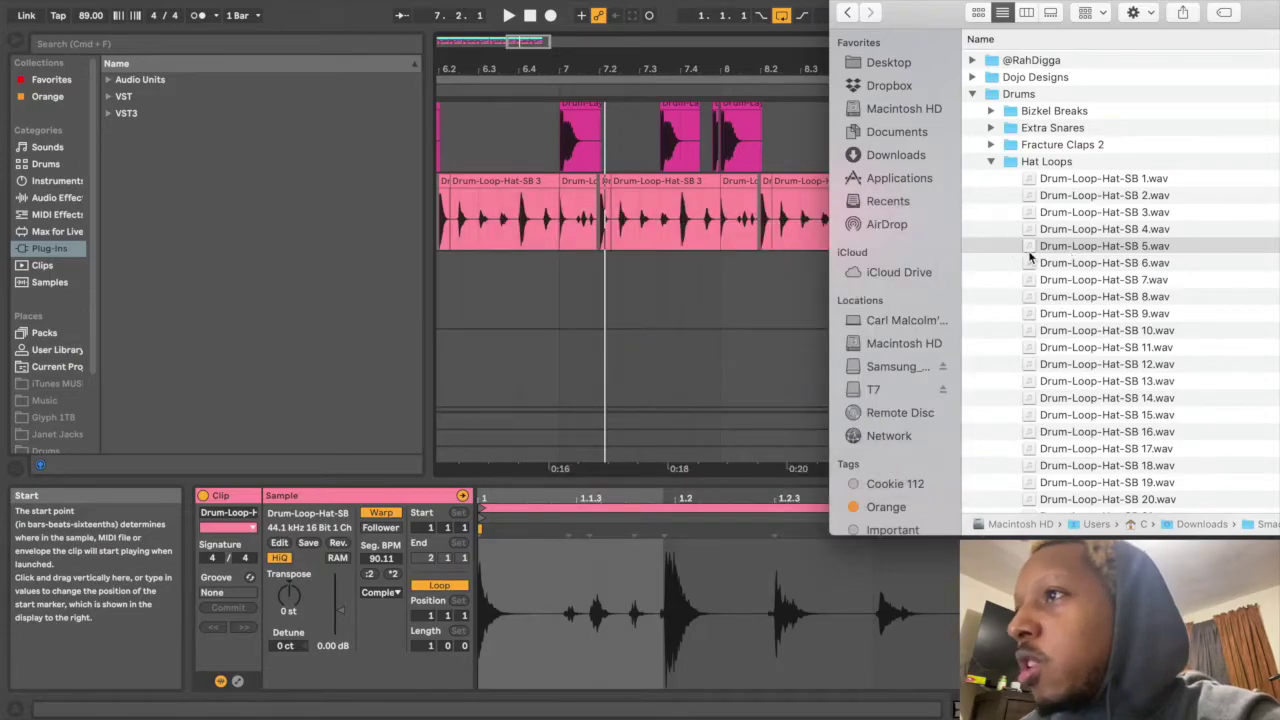
click(985, 249)
drag(483, 304, 483, 300)
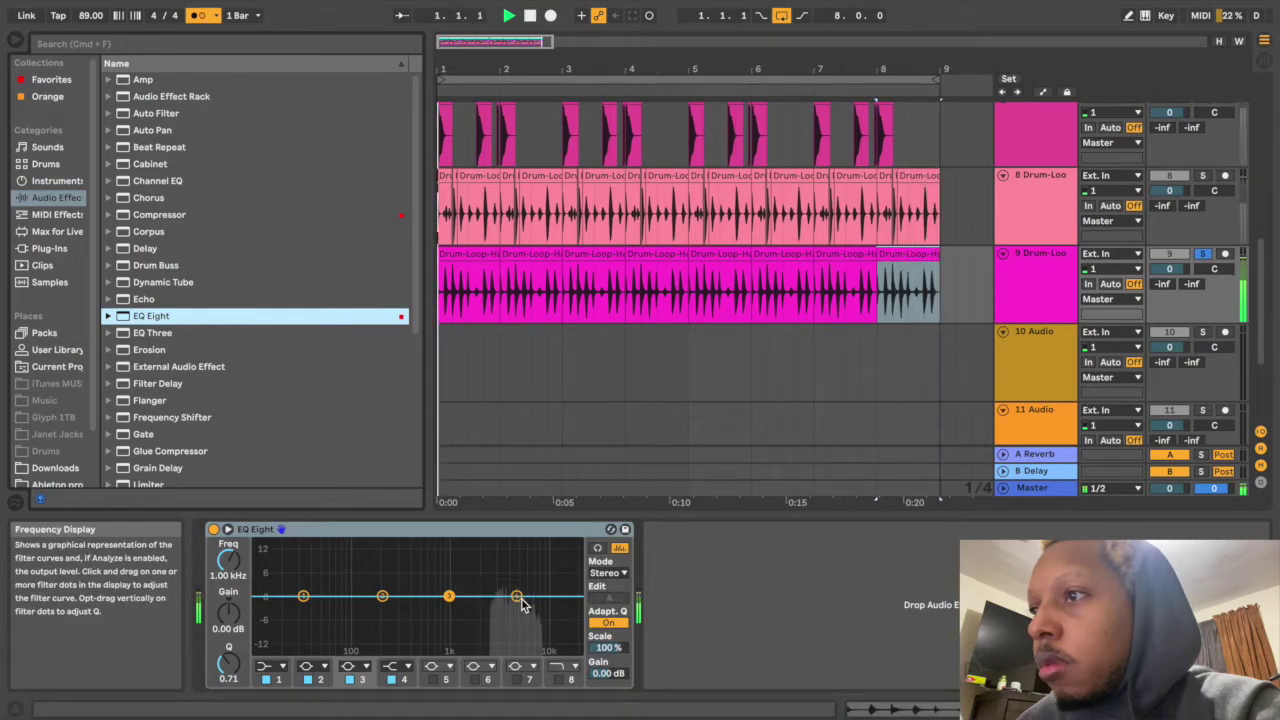
Set band 4 of track 9's EQ Eight to the steepest high cut at 13.5 kHz with Q 0.10, and toggle track 8's solo.
click(400, 666)
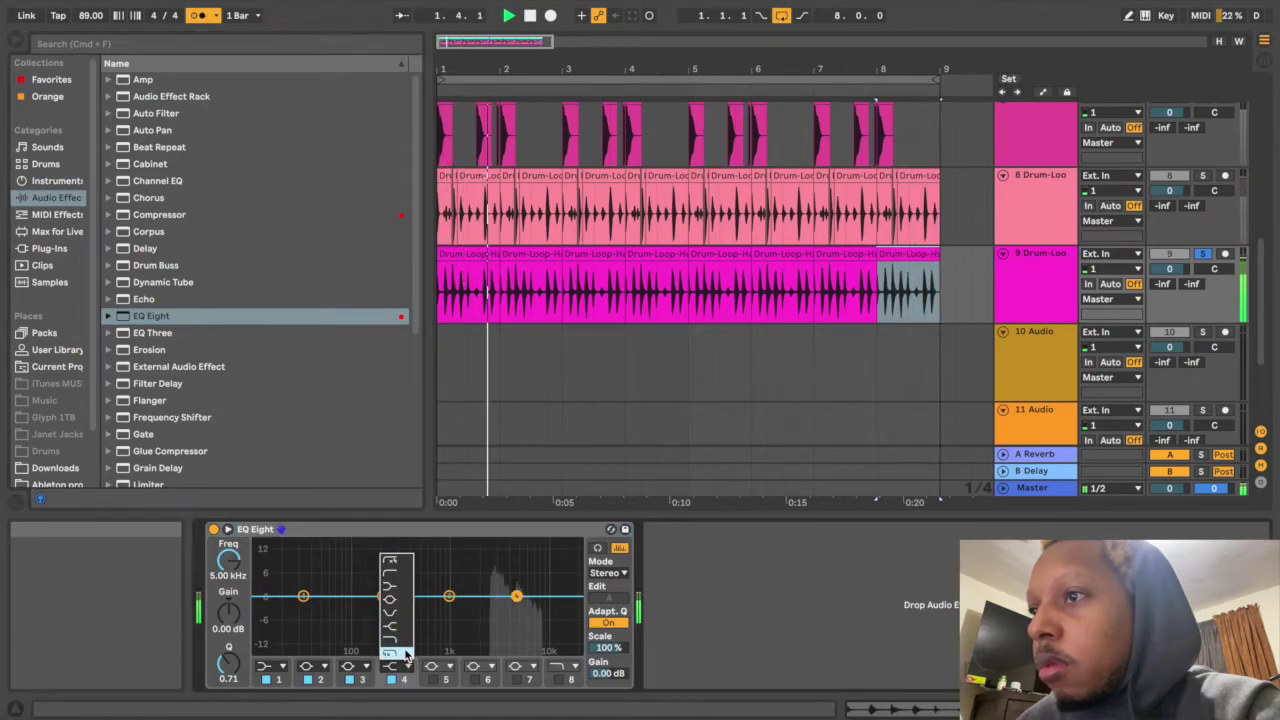
click(402, 654)
drag(517, 606, 557, 650)
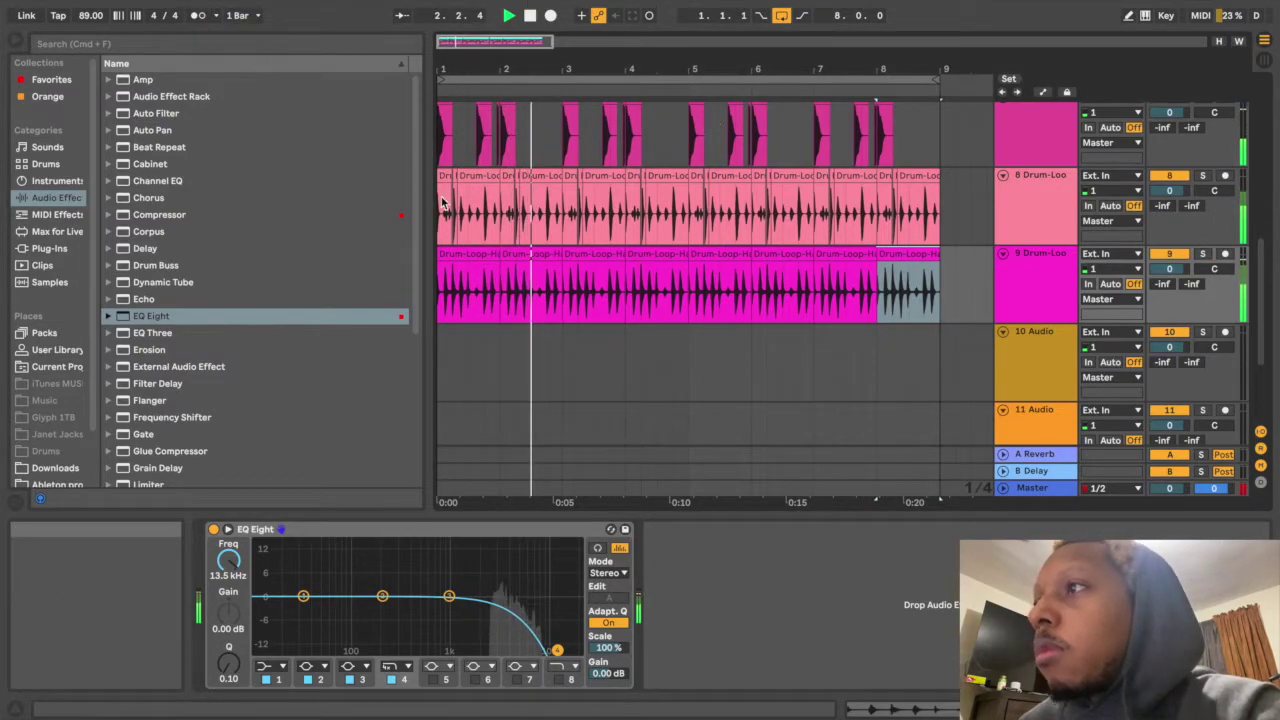
click(1206, 176)
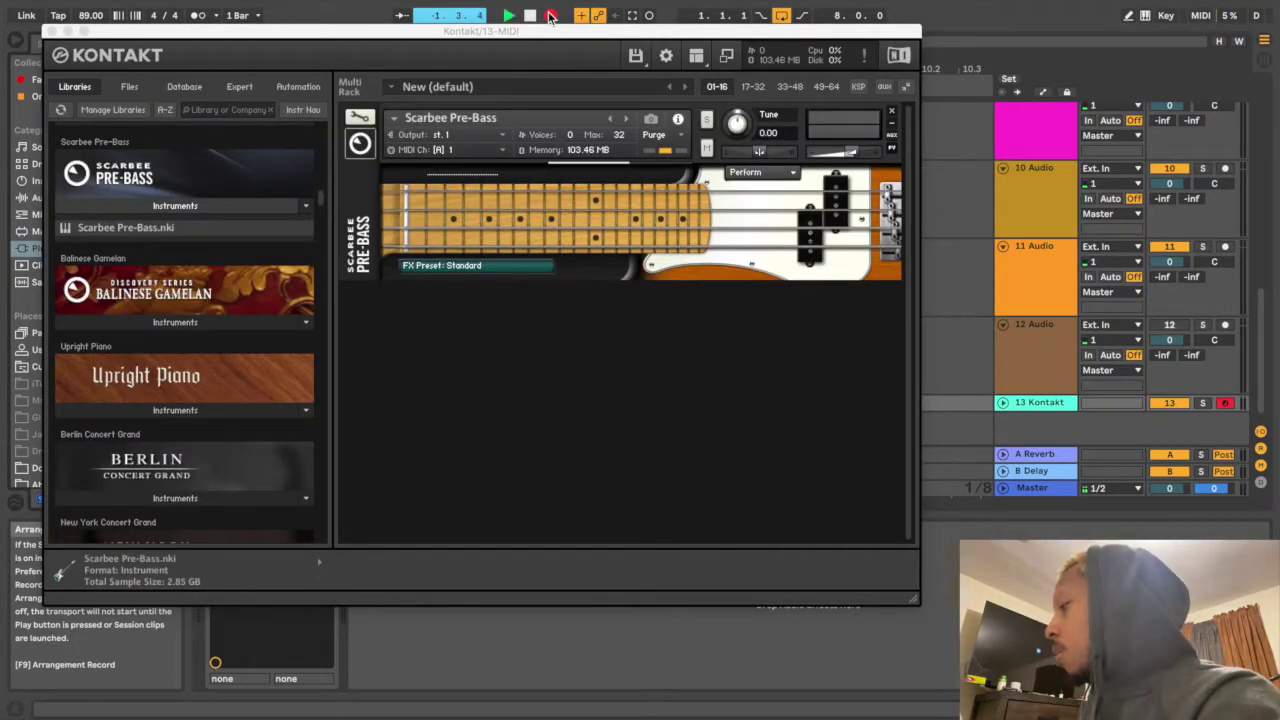
Record a Scarbee Pre-Bass part from bar 1 on the Kontakt track and unfold that track.
drag(480, 30, 603, 441)
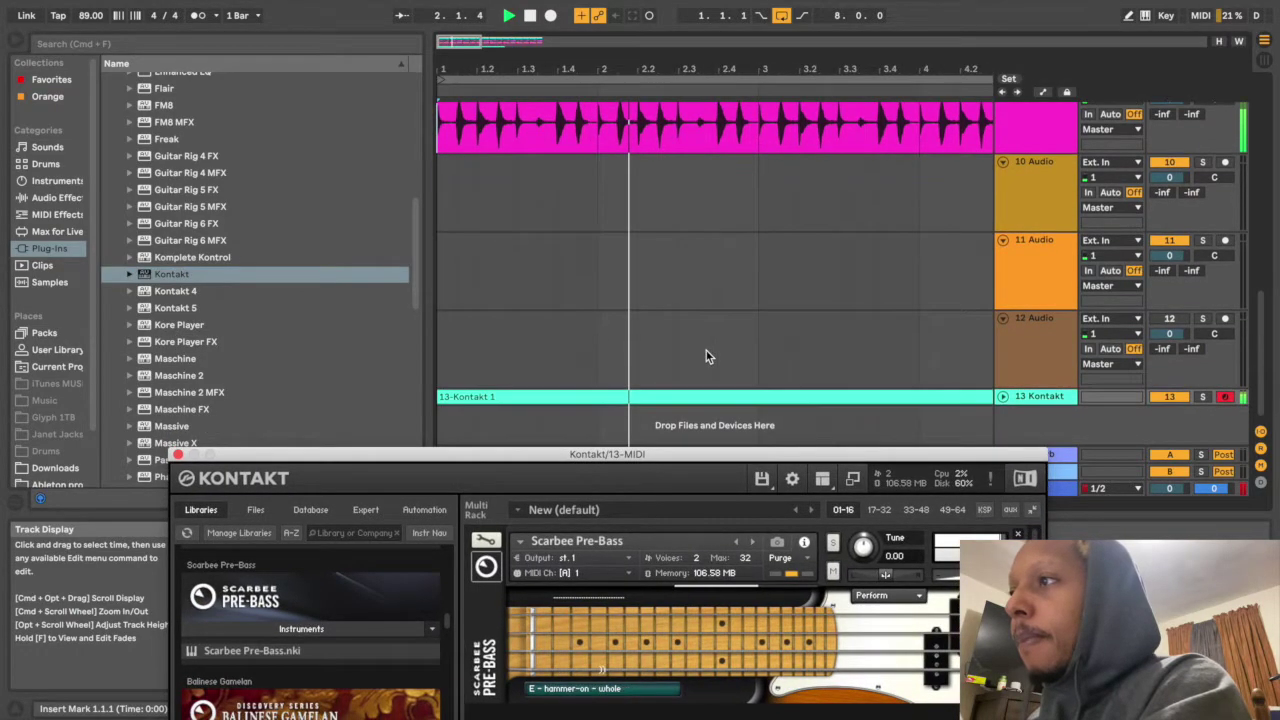
click(1002, 397)
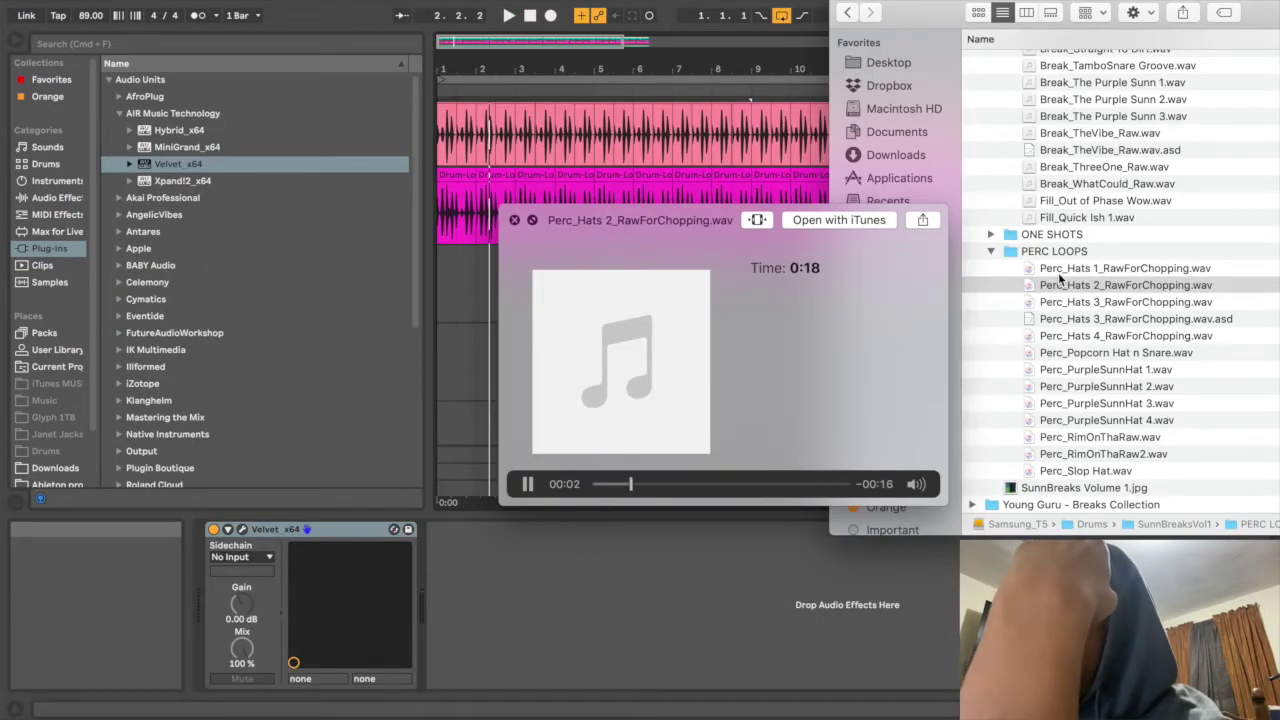
Convert the harmony of the first keys clip on track 2 to a new MIDI track.
key(space)
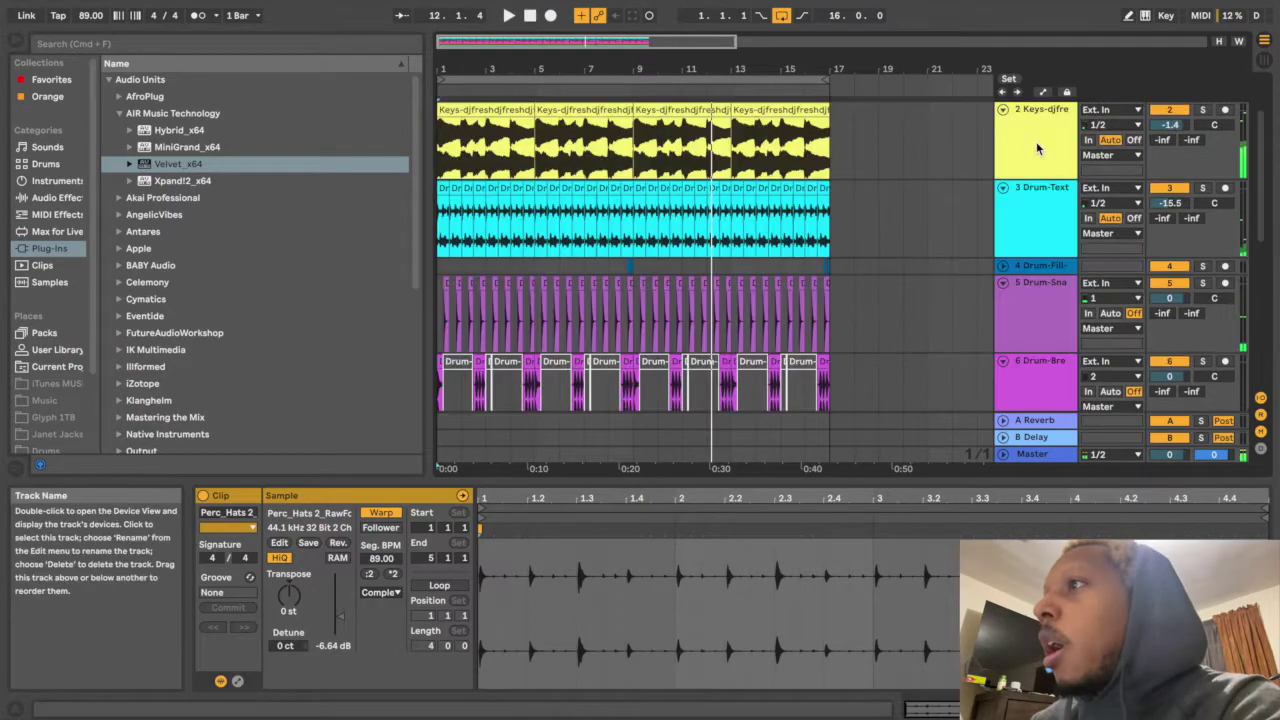
click(1037, 148)
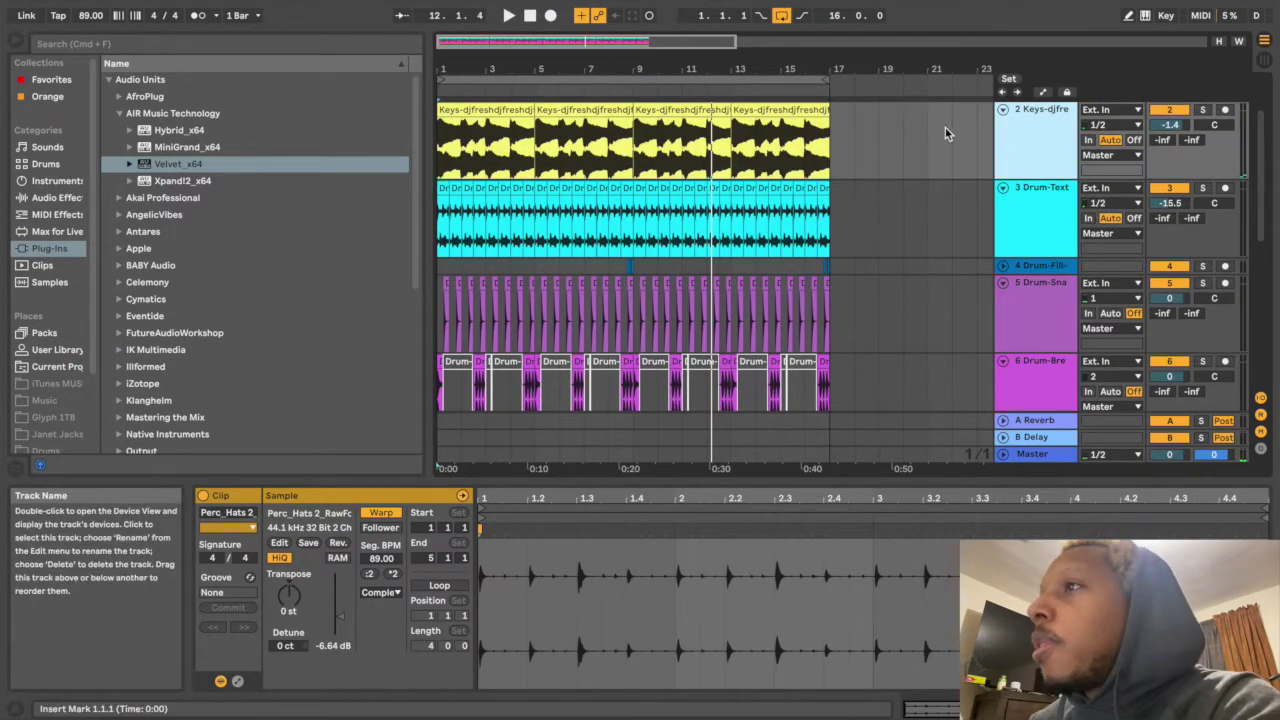
click(492, 112)
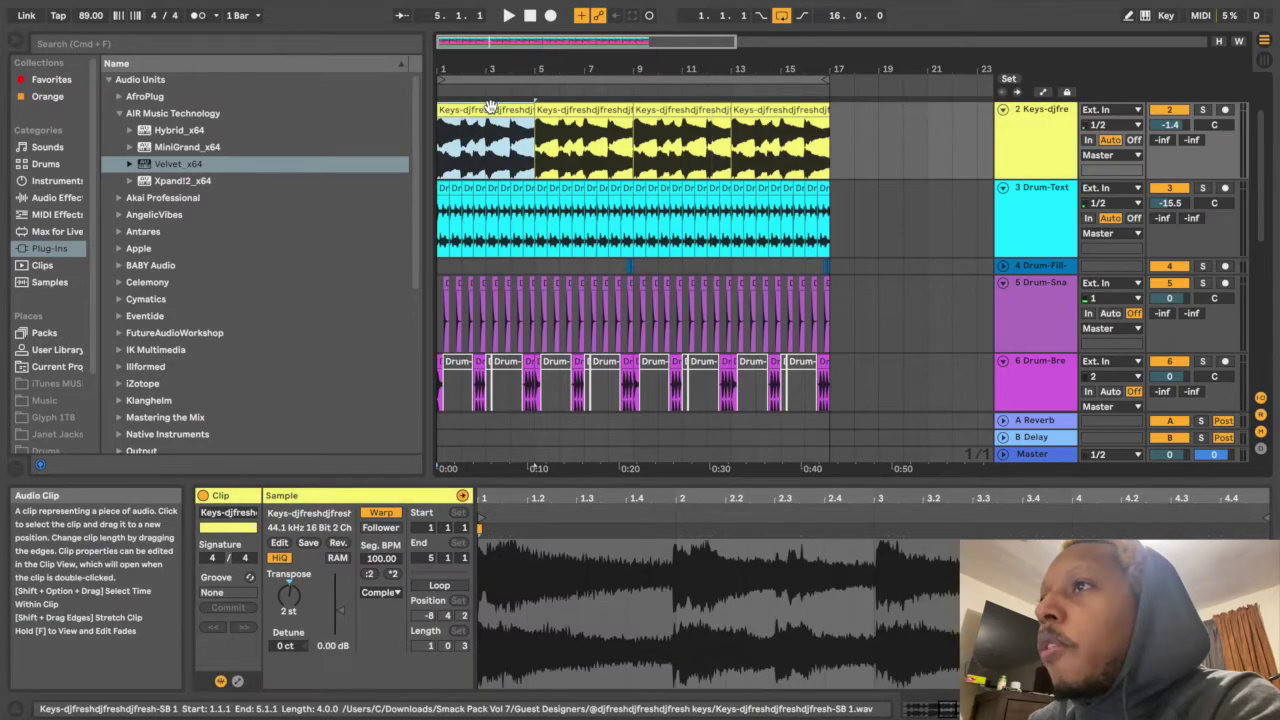
right_click(492, 104)
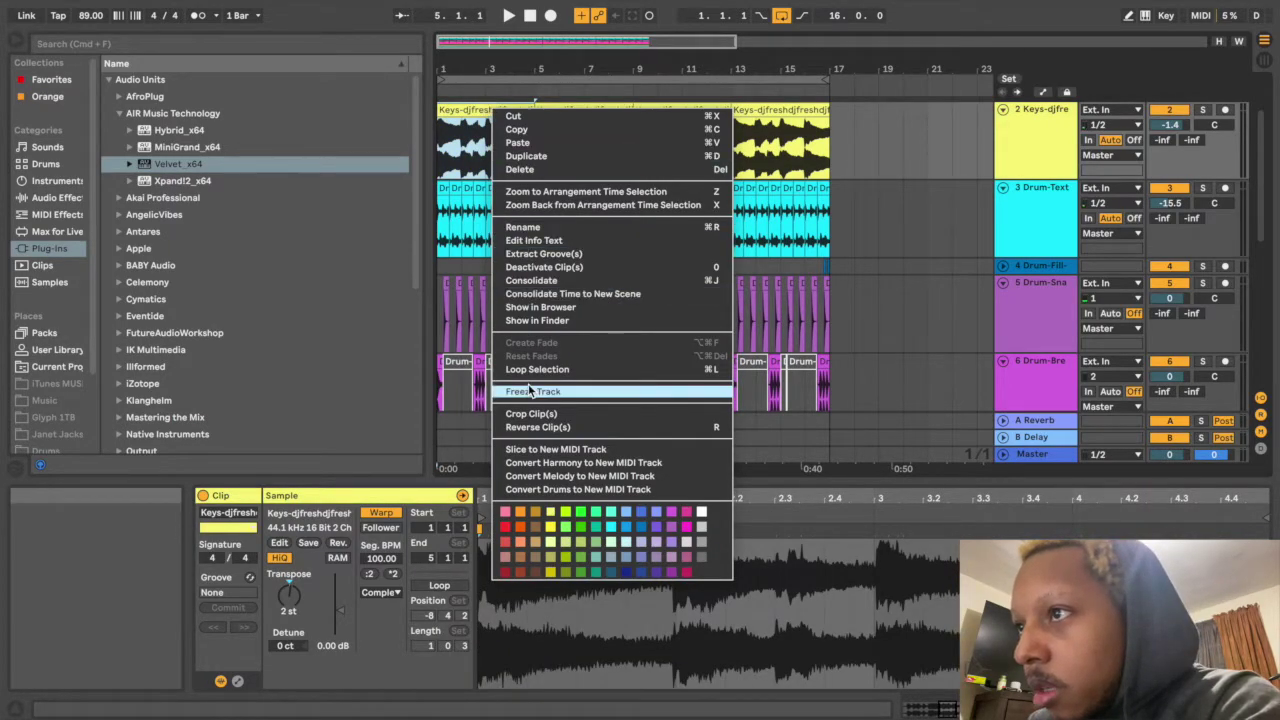
click(583, 462)
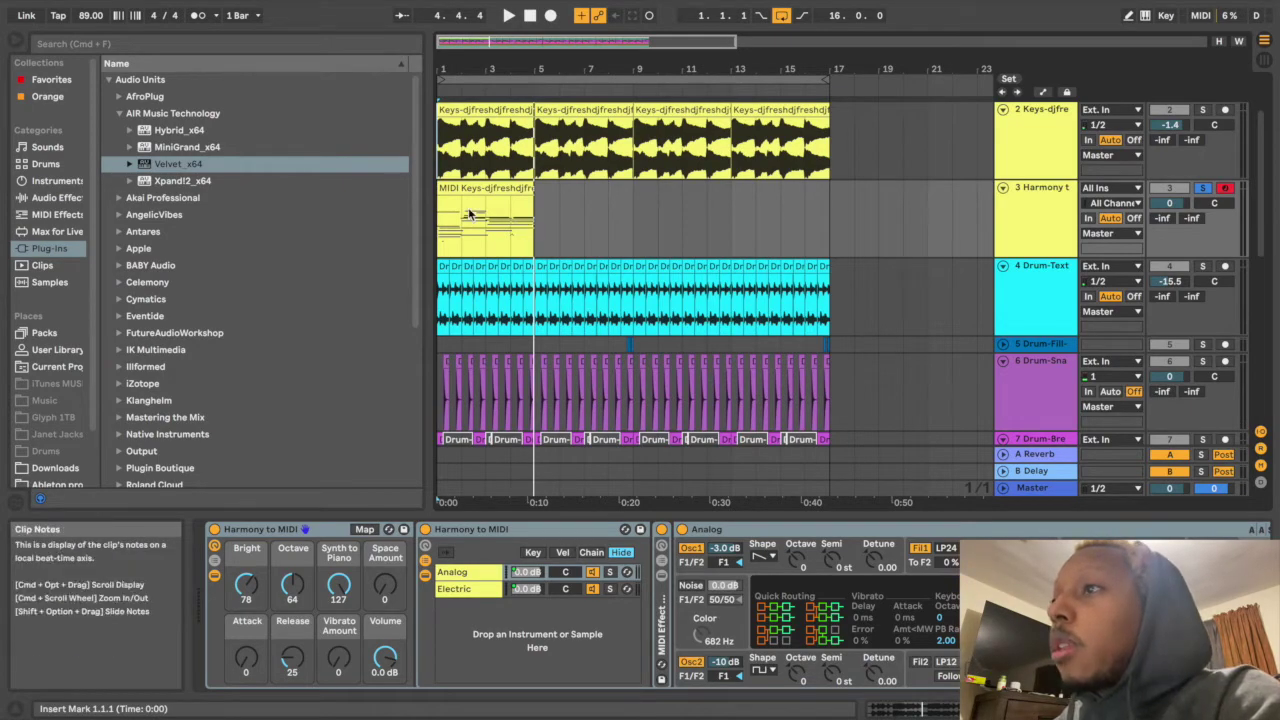
Play back the converted harmony clip on track 3 and open its notes in the MIDI editor.
key(space)
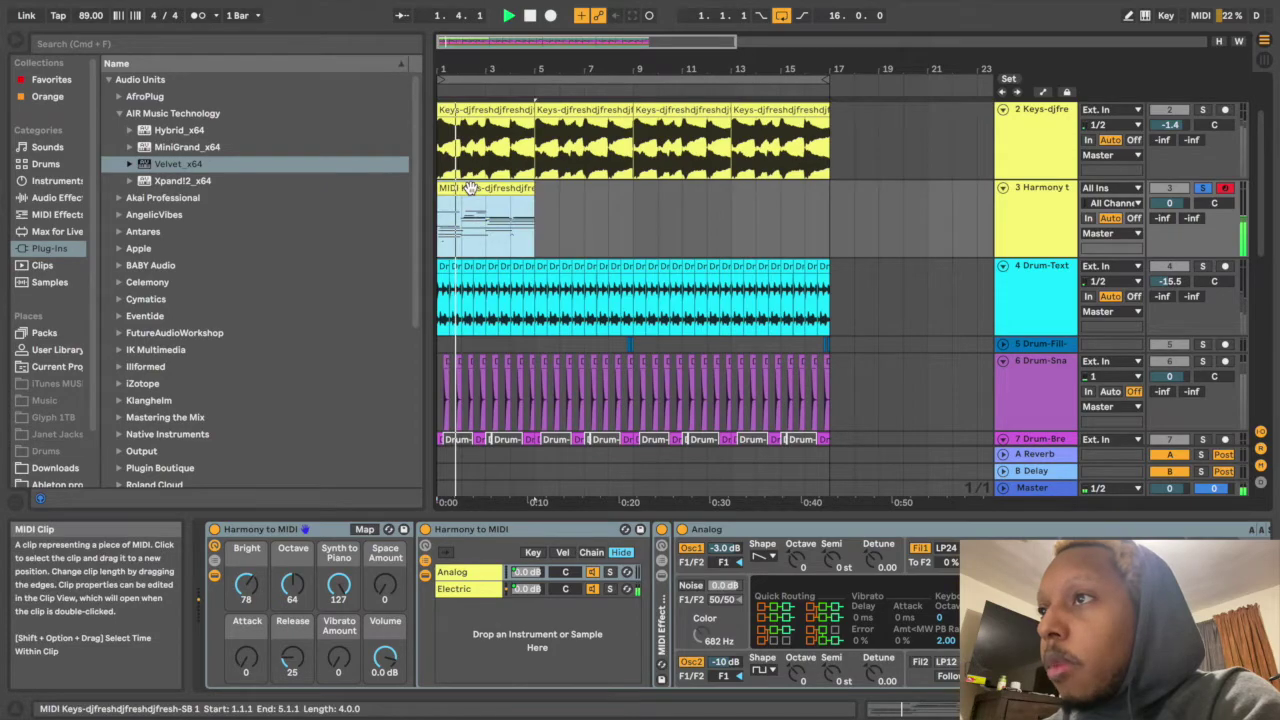
double_click(503, 216)
drag(538, 641, 491, 614)
click(491, 614)
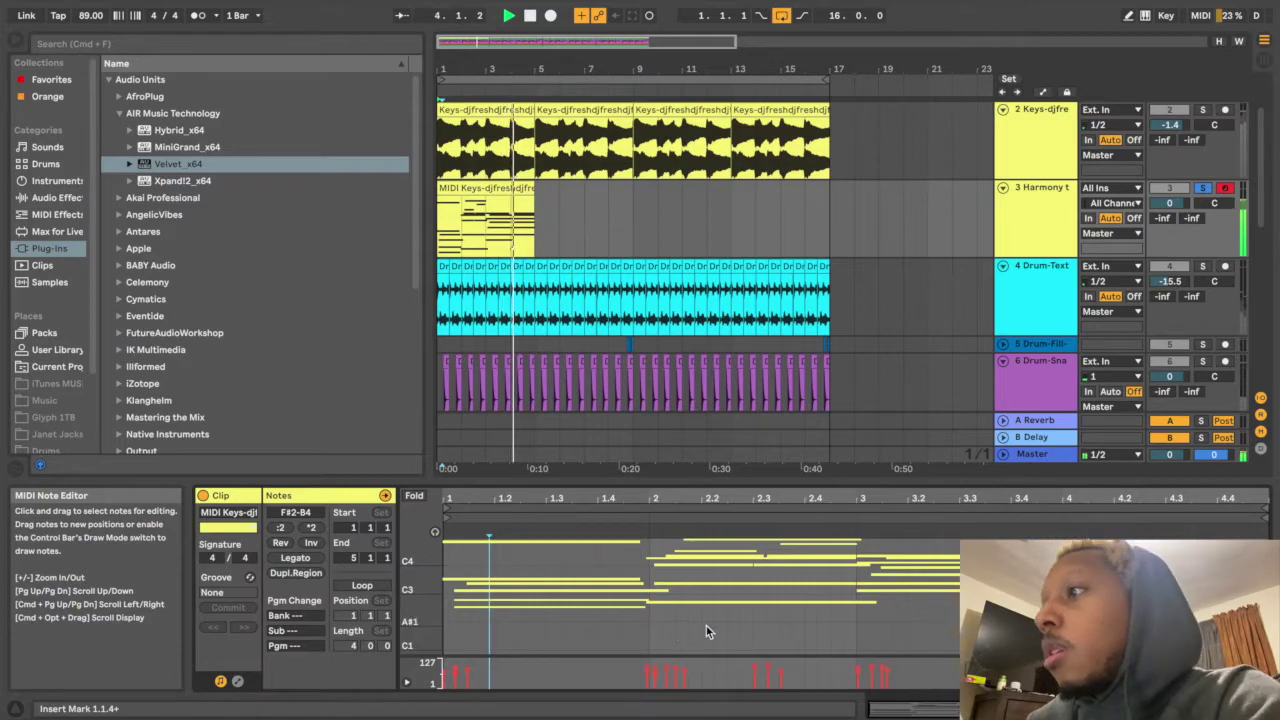
key(space)
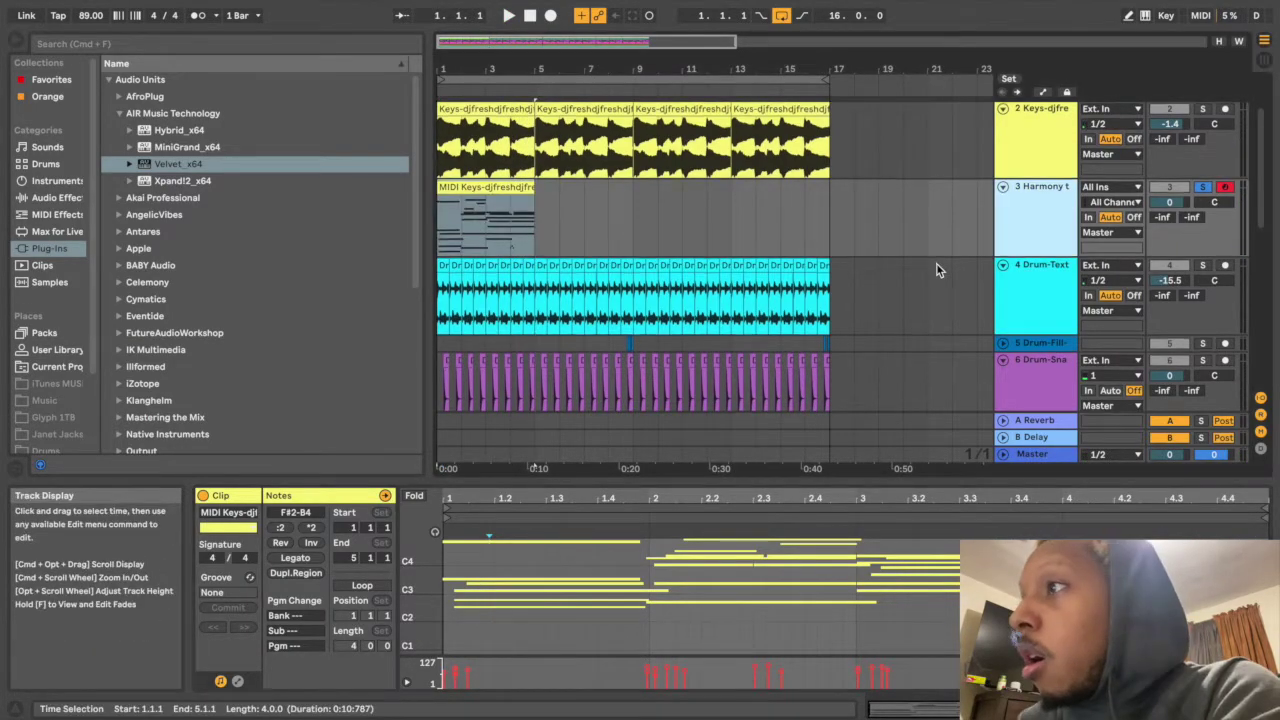
Copy the converted harmony MIDI clip from track 3 onto the Velvet track.
scroll(938, 270, down, 2)
click(492, 139)
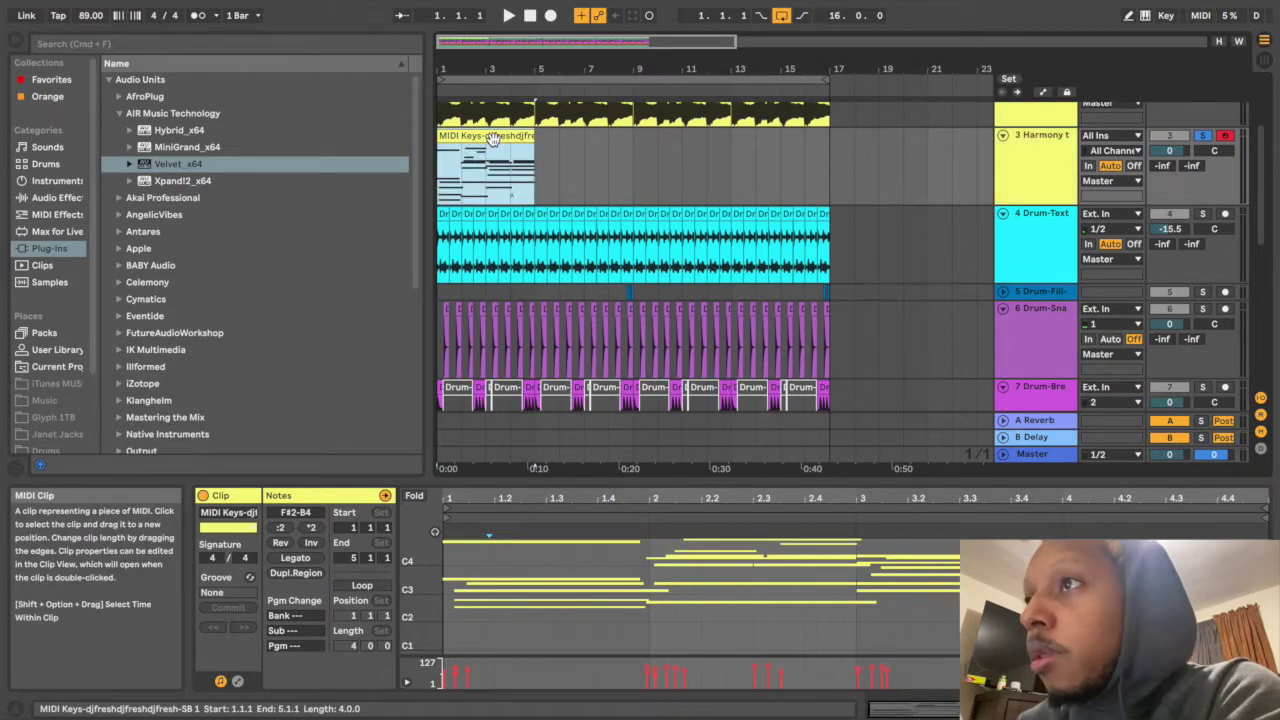
scroll(872, 284, down, 15)
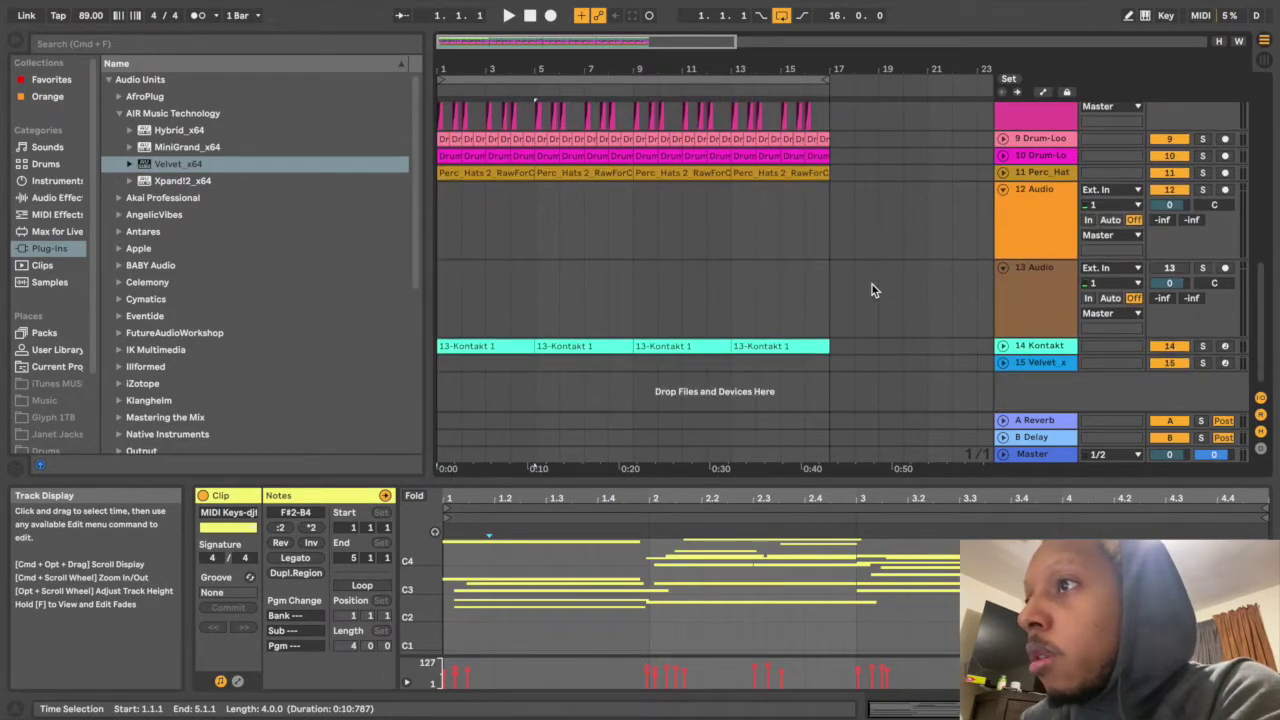
click(1022, 363)
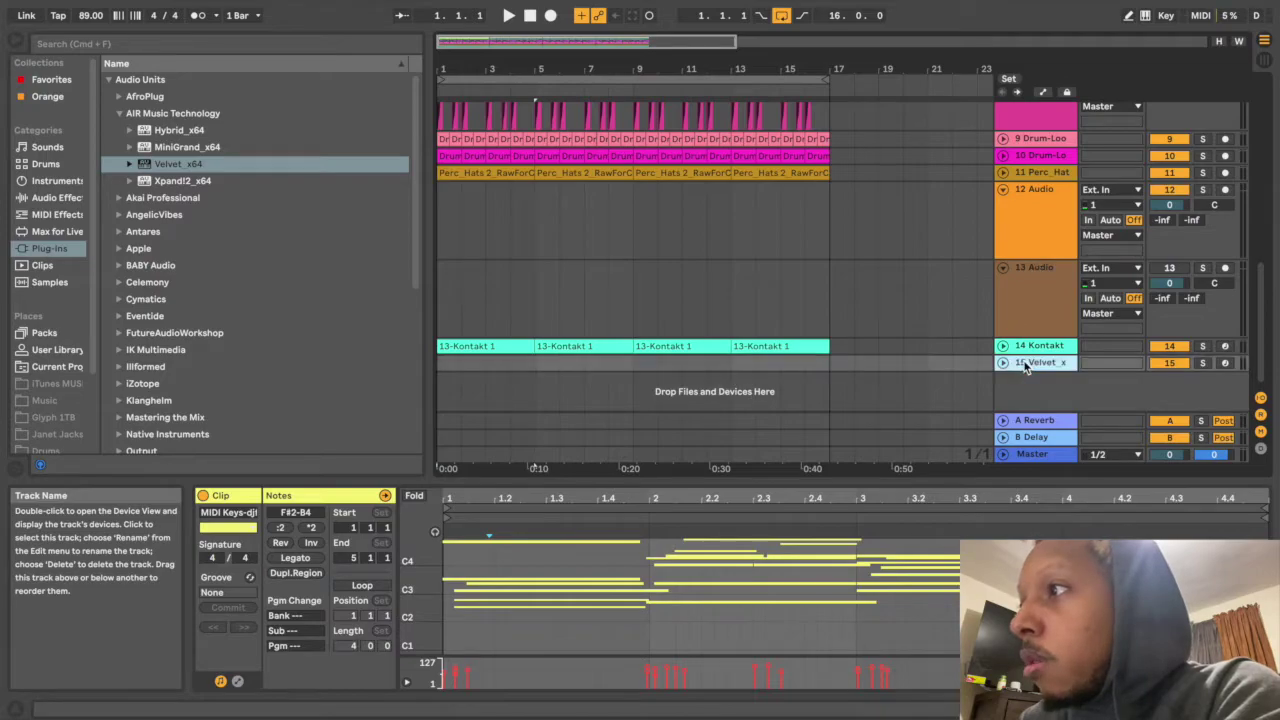
key(ctrl+v)
Play back the Velvet track's MIDI clip and transpose all its notes down one octave.
key(space)
click(1203, 342)
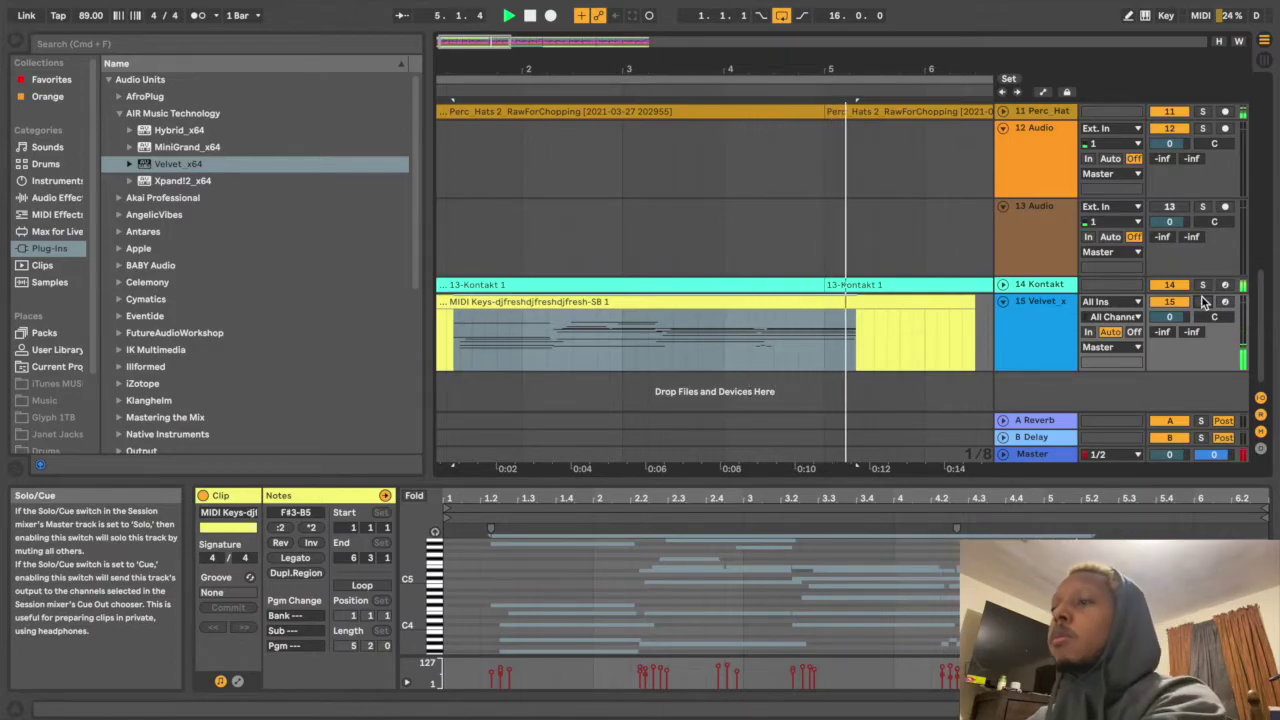
key(super+a)
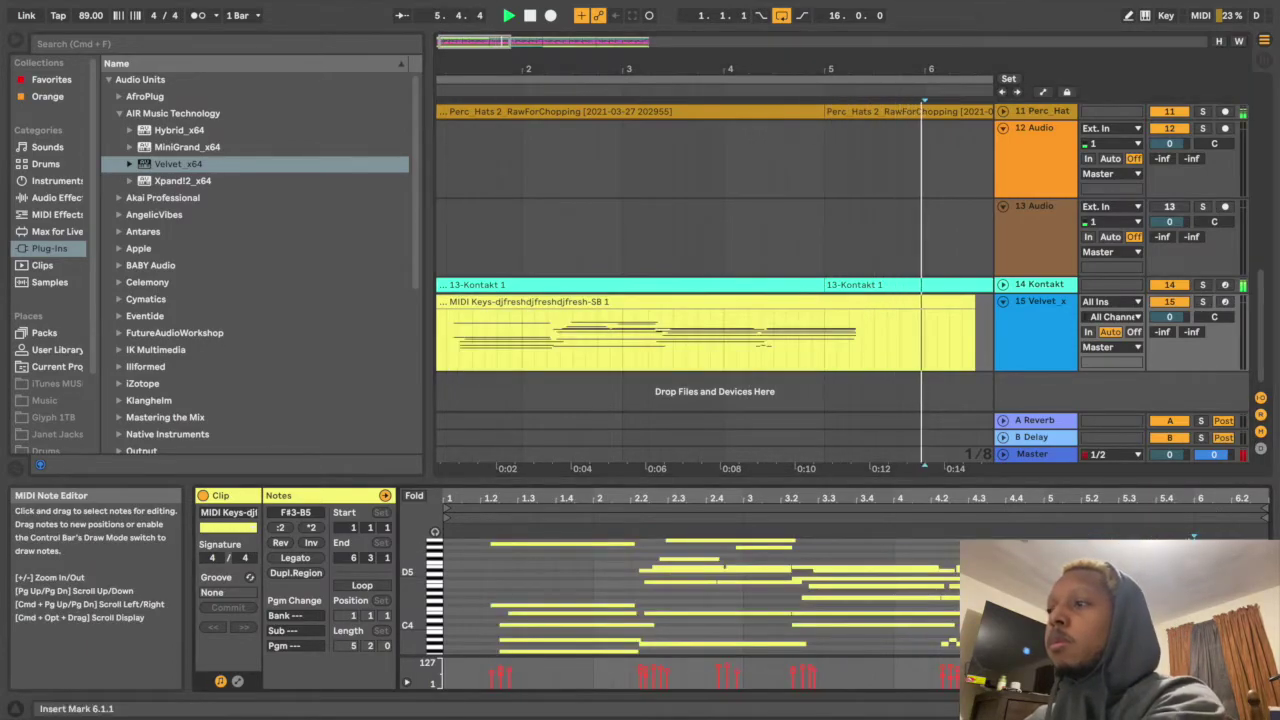
key(shift+Down)
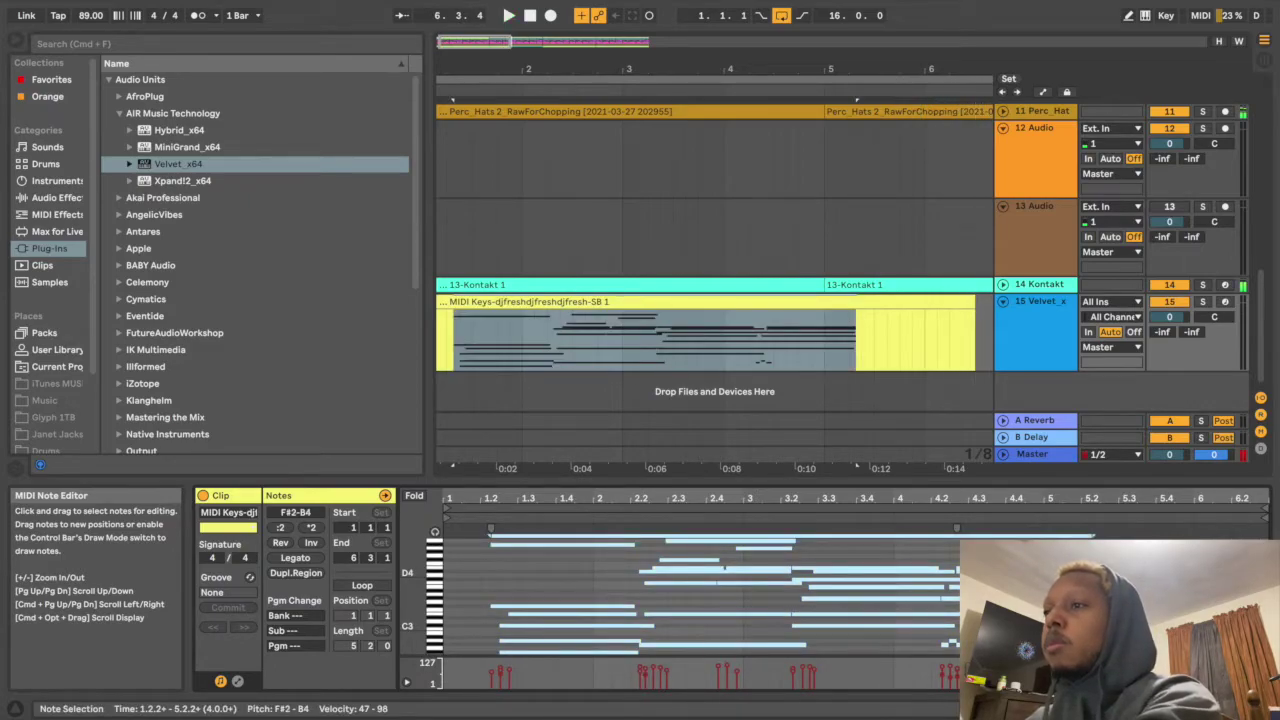